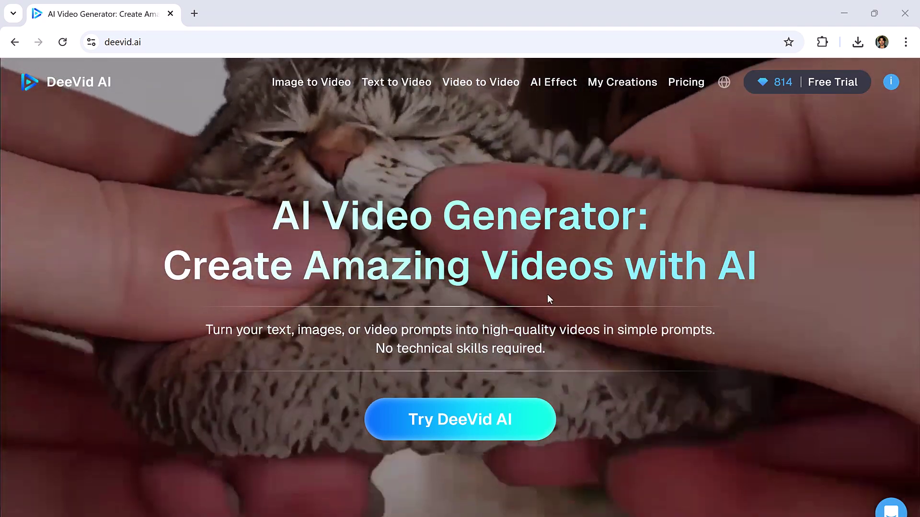
# - Scroll through the DeeVid AI homepage to browse its tool showcases
pyautogui.scroll(-3, 731, 300)
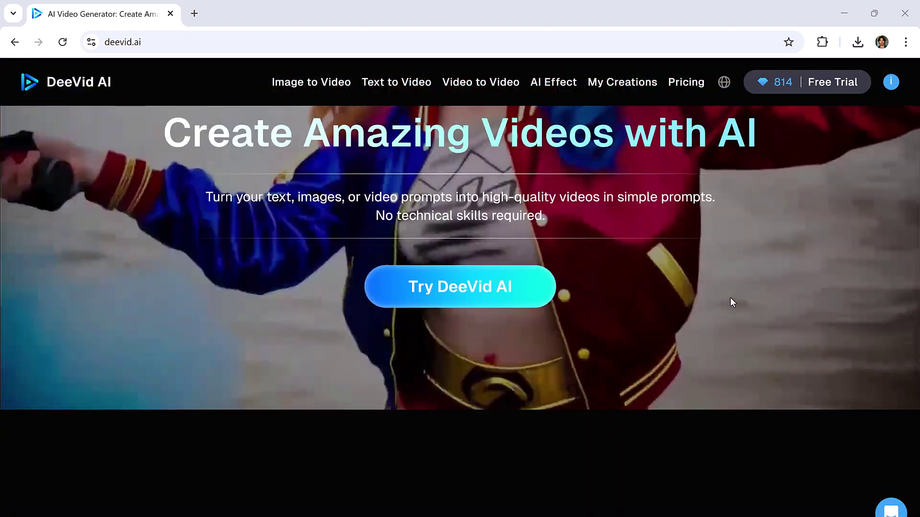
pyautogui.scroll(-10, 731, 302)
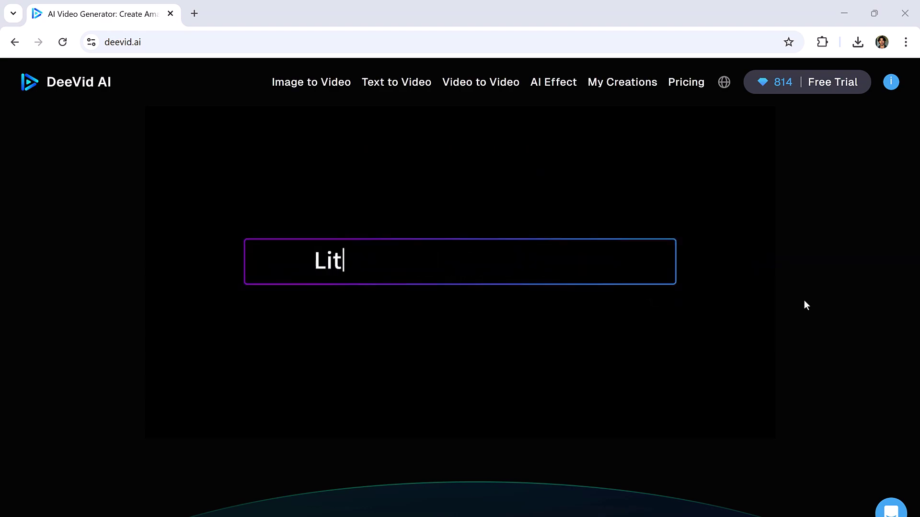
pyautogui.scroll(-10, 804, 302)
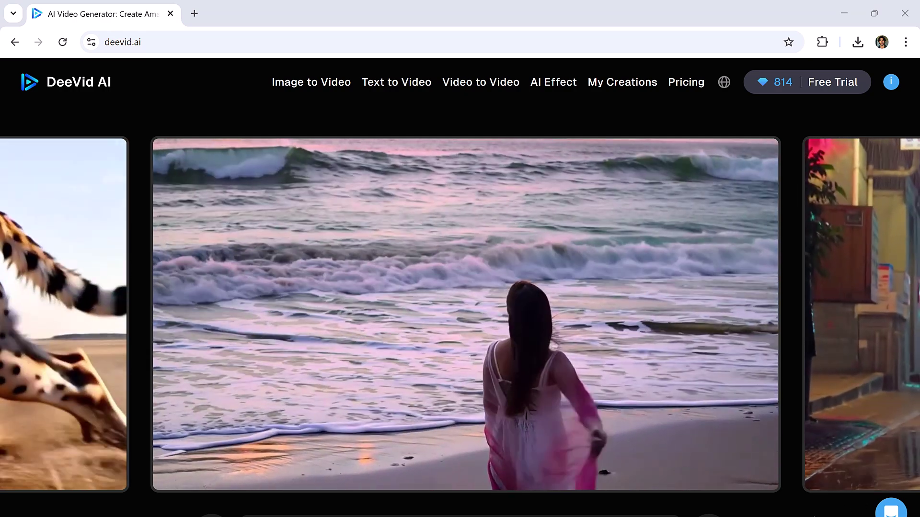
pyautogui.scroll(-4, 459, 297)
pyautogui.scroll(-12, 460, 312)
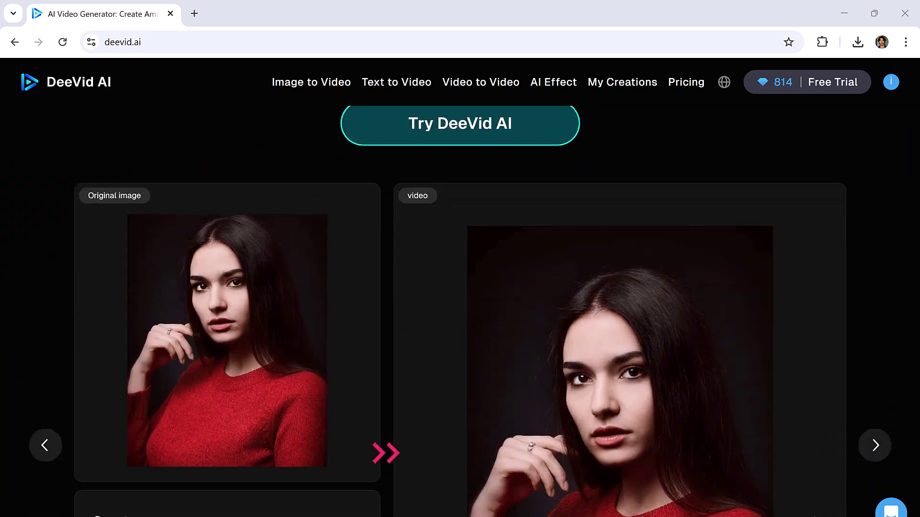
pyautogui.scroll(-2, 460, 311)
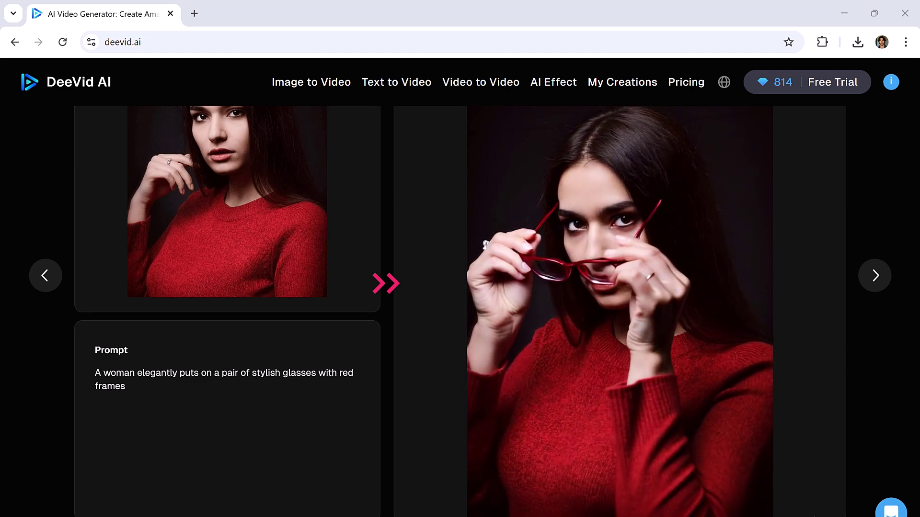
pyautogui.scroll(-15, 460, 312)
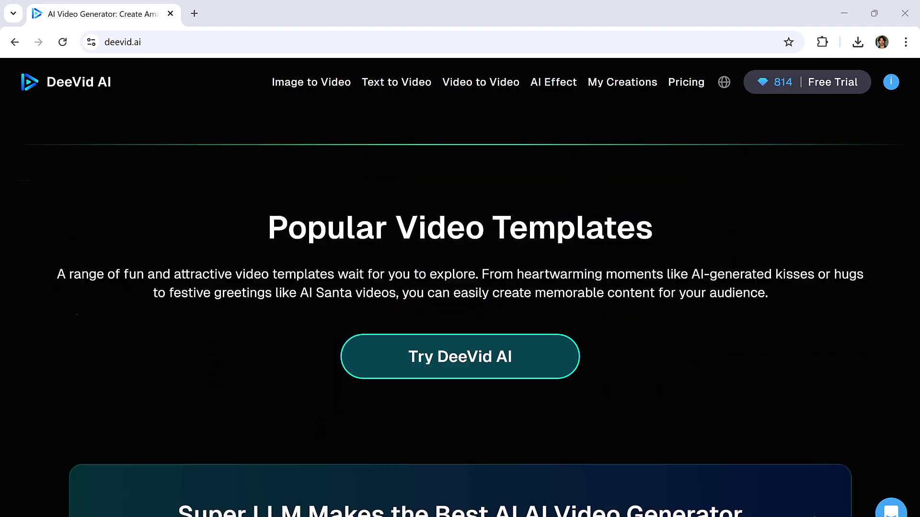
pyautogui.scroll(-18, 460, 311)
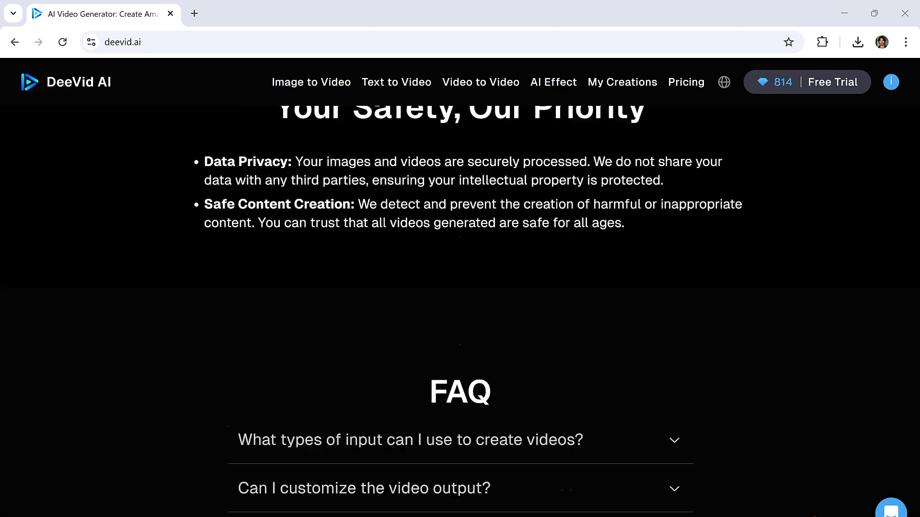
pyautogui.scroll(-2, 460, 312)
pyautogui.scroll(20, 460, 312)
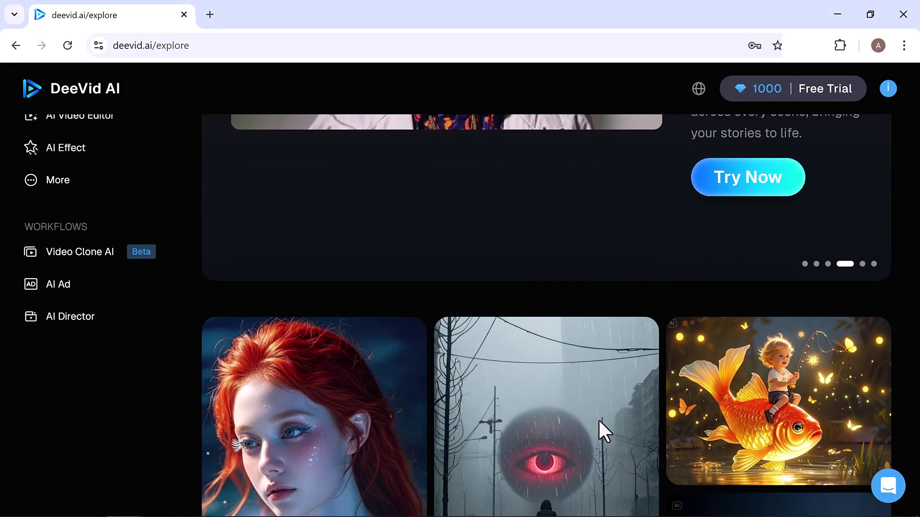
# - Browse the Explore gallery and open the chef cat video's details
pyautogui.scroll(-14, 598, 419)
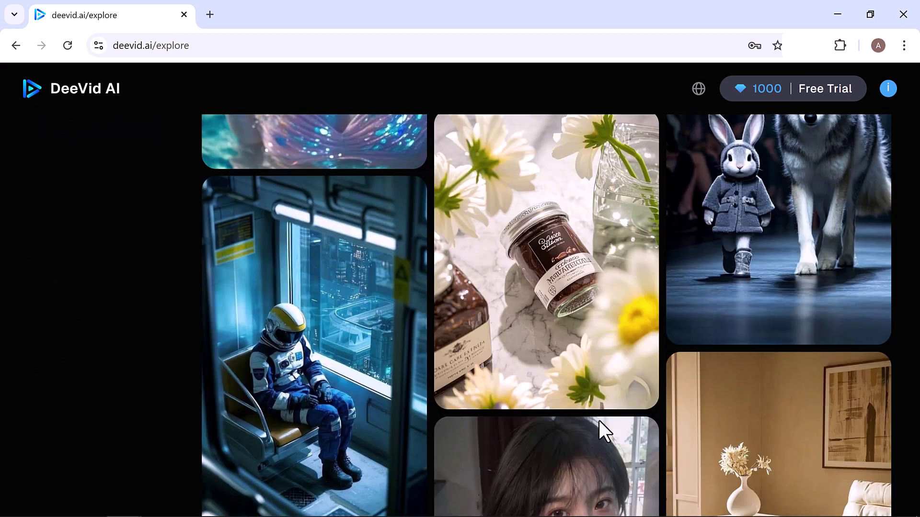
pyautogui.scroll(-10, 598, 419)
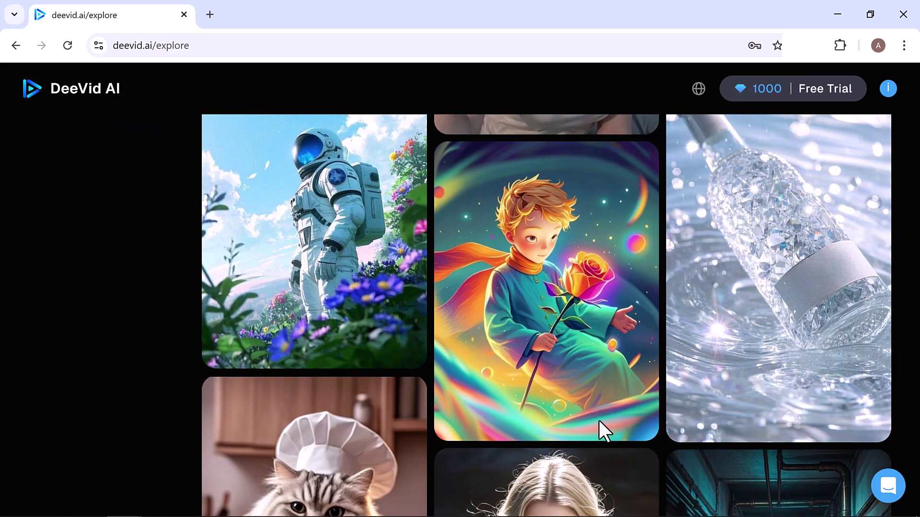
pyautogui.scroll(-10, 599, 421)
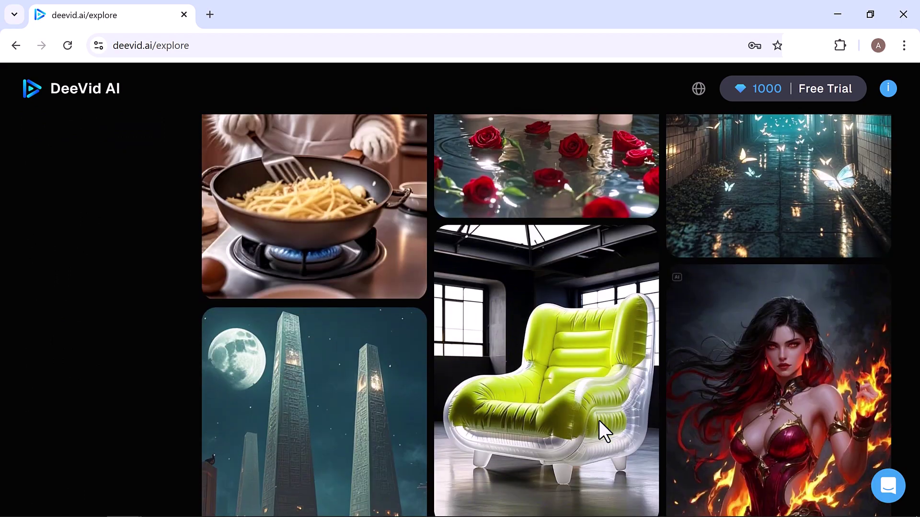
pyautogui.scroll(-4, 599, 421)
pyautogui.scroll(9, 520, 380)
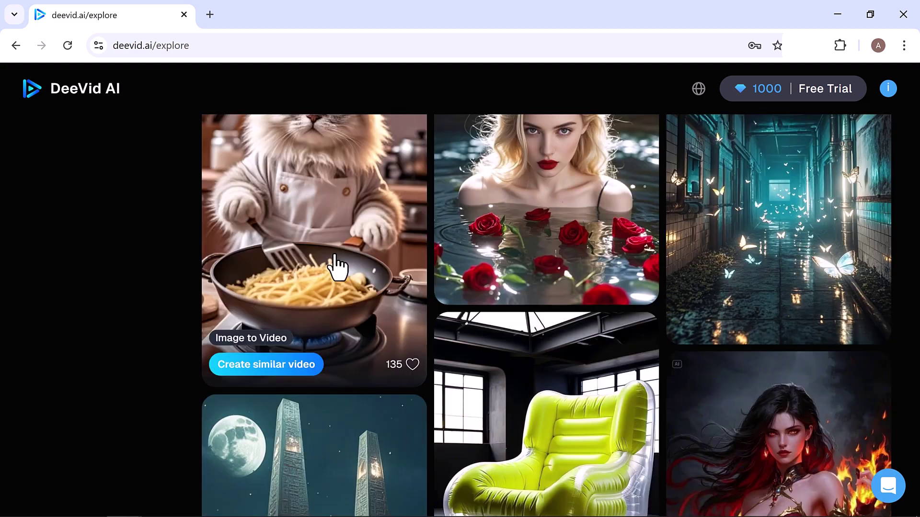
pyautogui.click(338, 263)
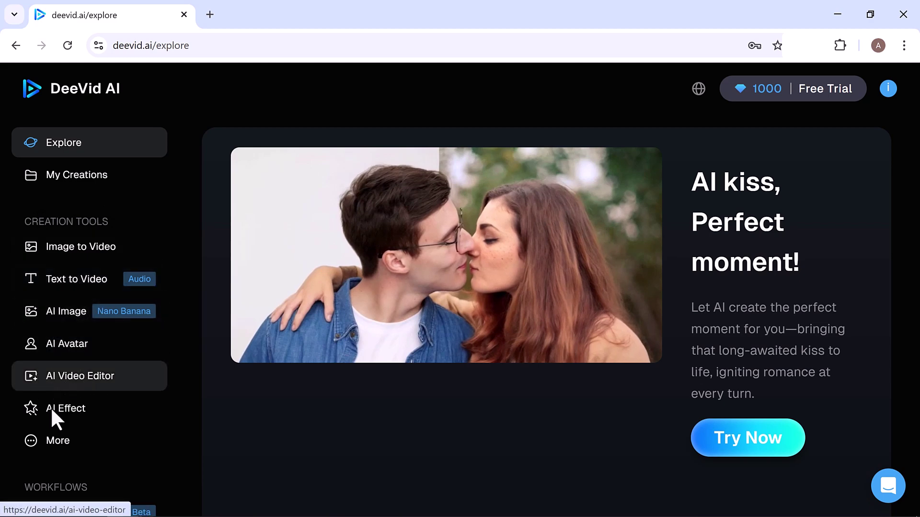
# - Look over the More AI Video Tools page, then go to Image to Video
pyautogui.click(100, 440)
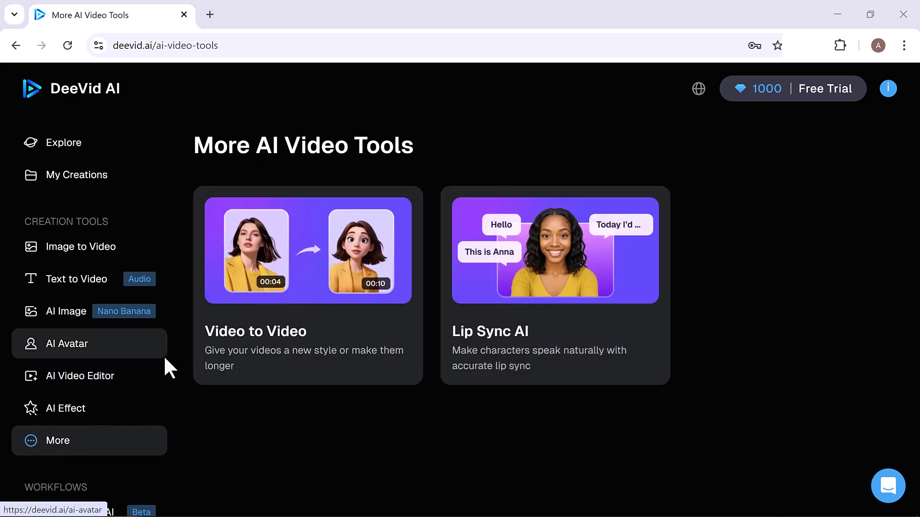
pyautogui.scroll(-5, 168, 365)
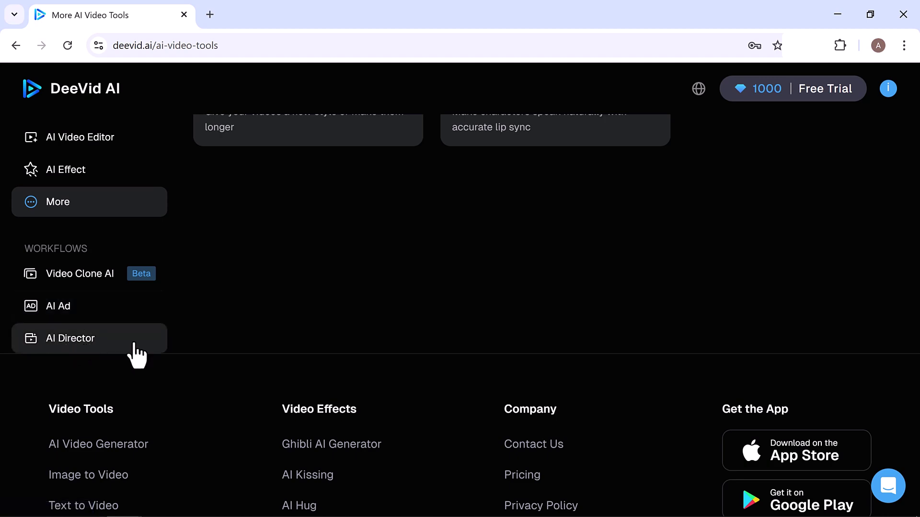
pyautogui.scroll(5, 439, 348)
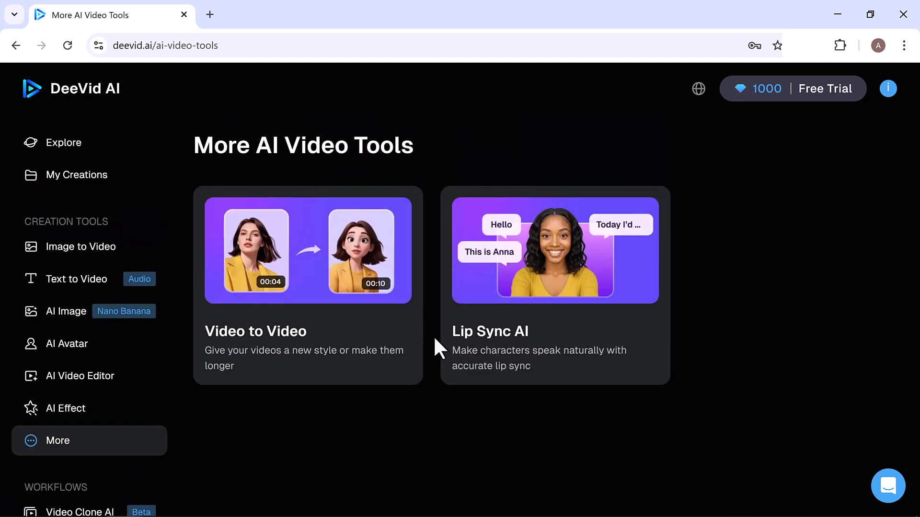
pyautogui.click(91, 248)
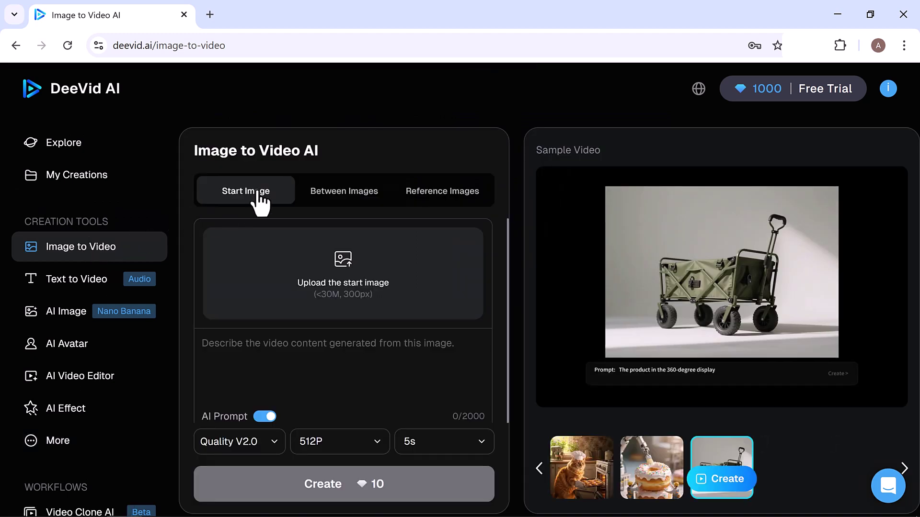
# - Try the Between Images and Reference Images modes, then return to Start Image and its upload area
pyautogui.click(340, 210)
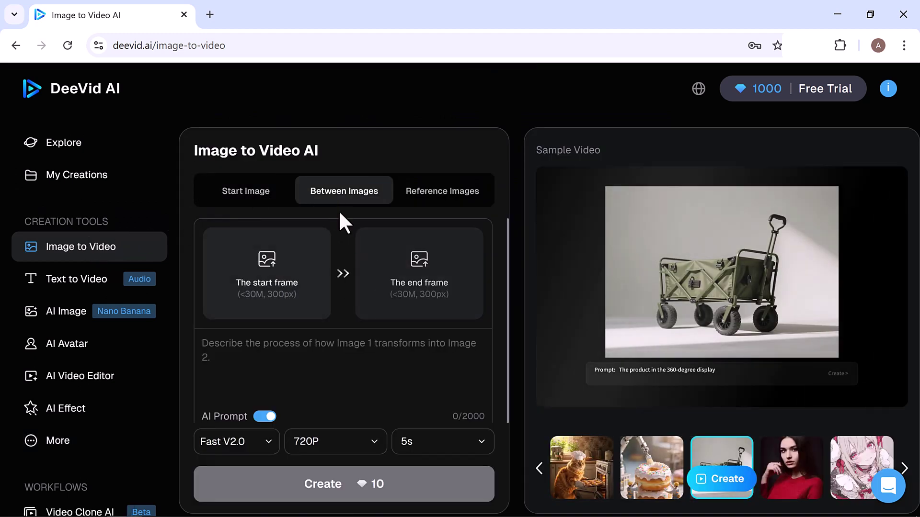
pyautogui.click(444, 207)
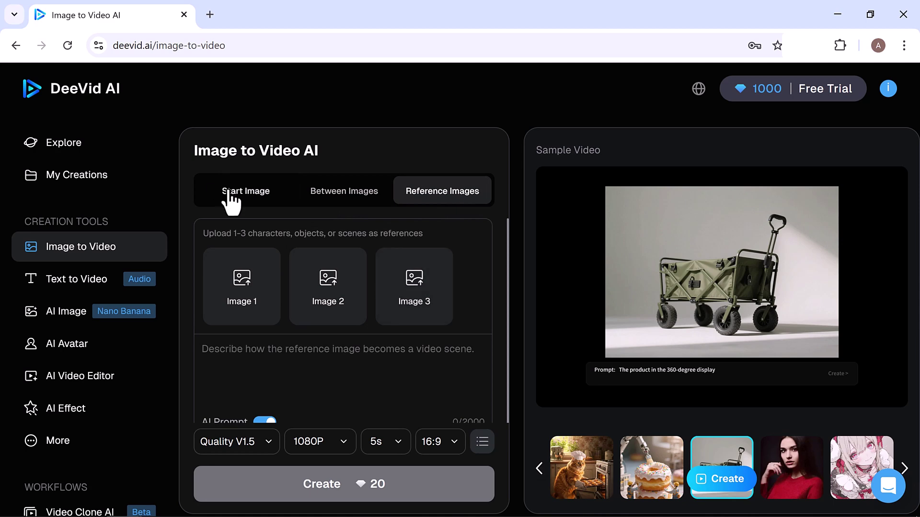
pyautogui.click(229, 191)
pyautogui.moveTo(236, 422)
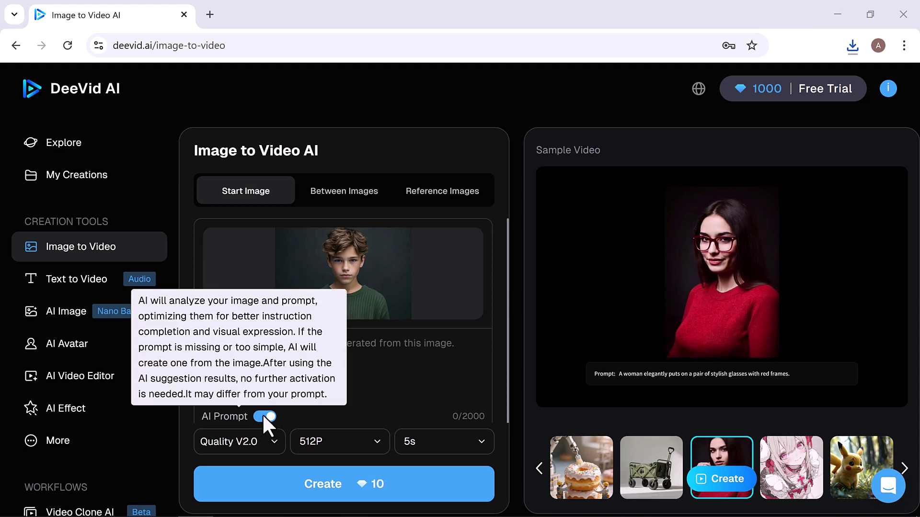
pyautogui.click(382, 407)
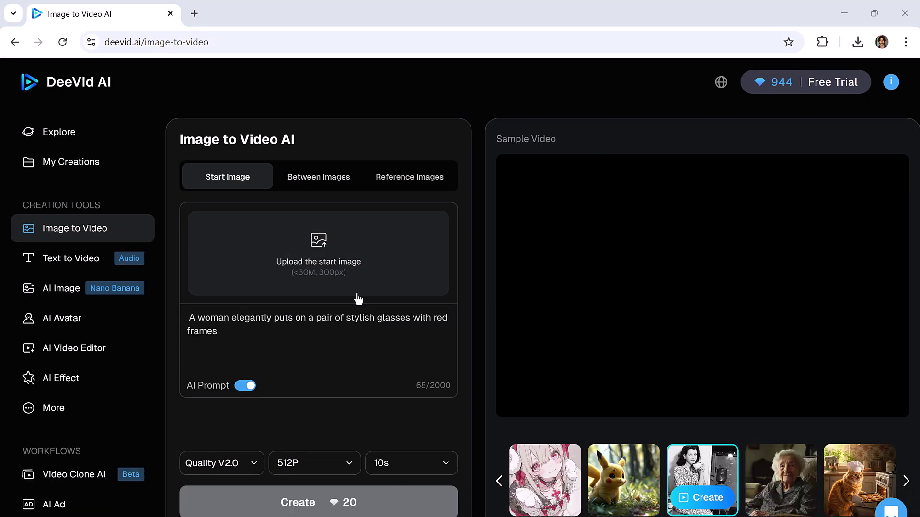
# - Upload photo 67, the woman reading a burning newspaper, as the start image
pyautogui.click(357, 300)
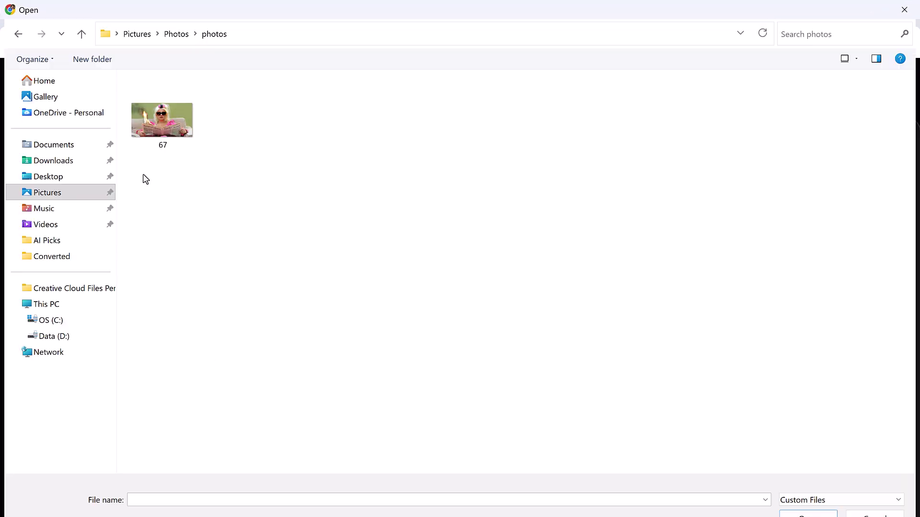
pyautogui.doubleClick(161, 124)
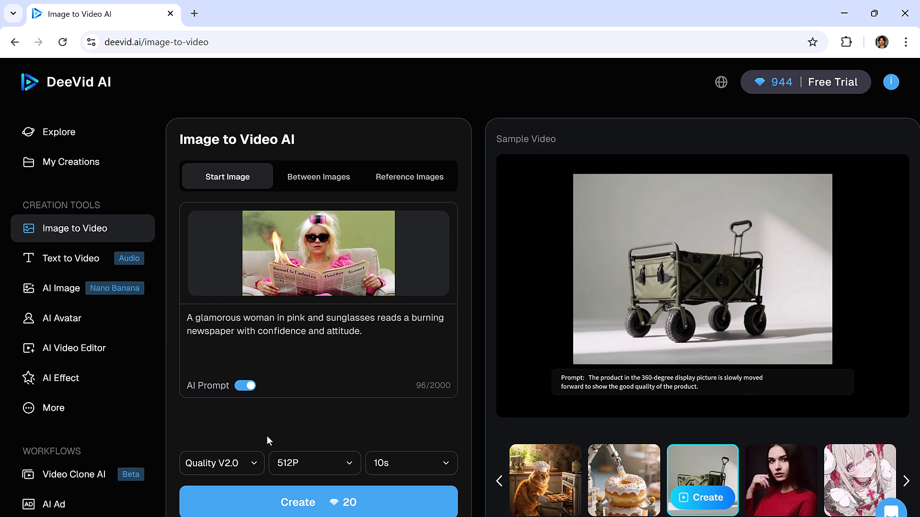
# - Keep the Quality V2.0 model and set the video to 720P resolution and 5s length
pyautogui.click(257, 462)
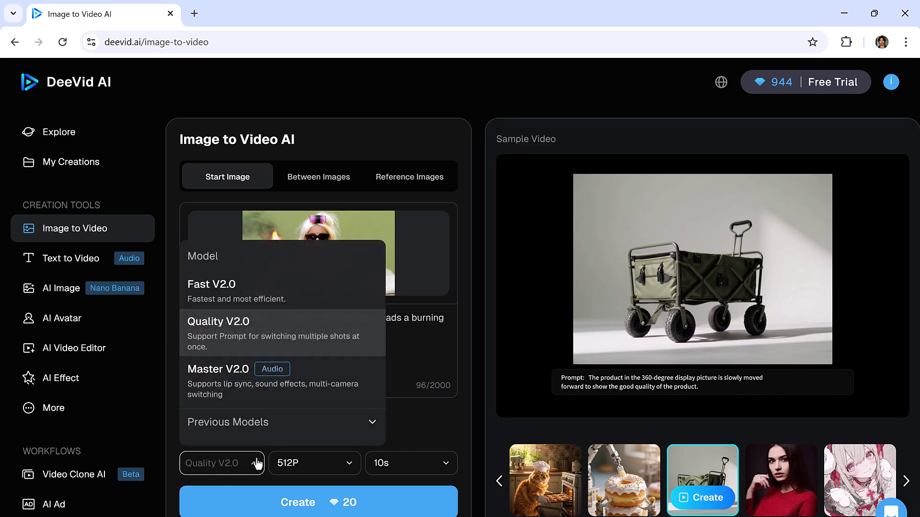
pyautogui.click(278, 331)
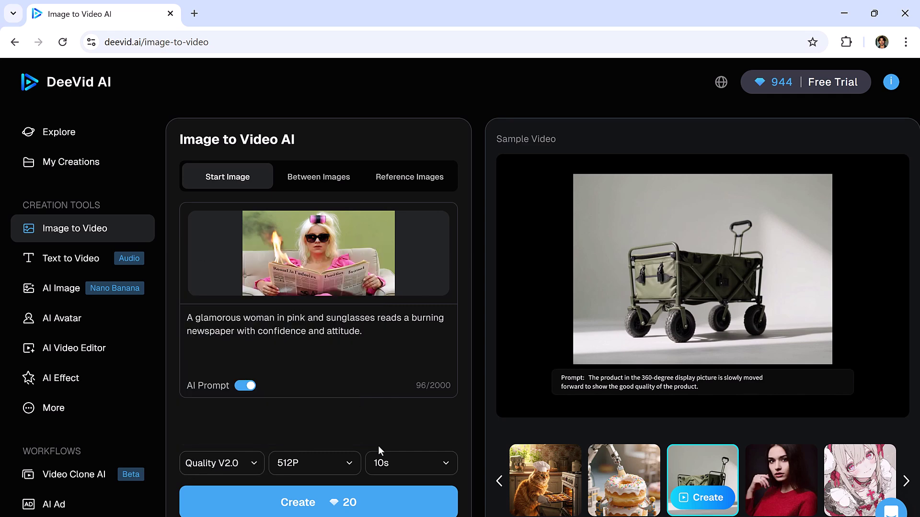
pyautogui.click(351, 467)
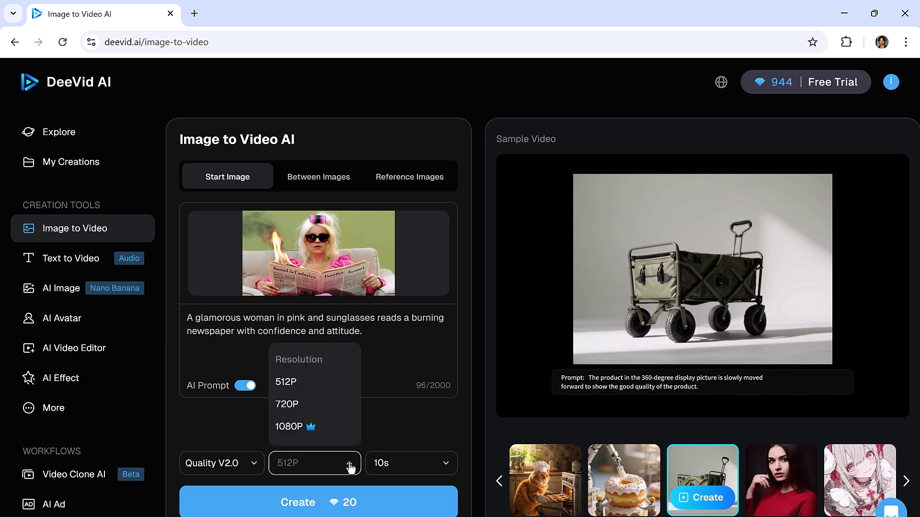
pyautogui.click(347, 415)
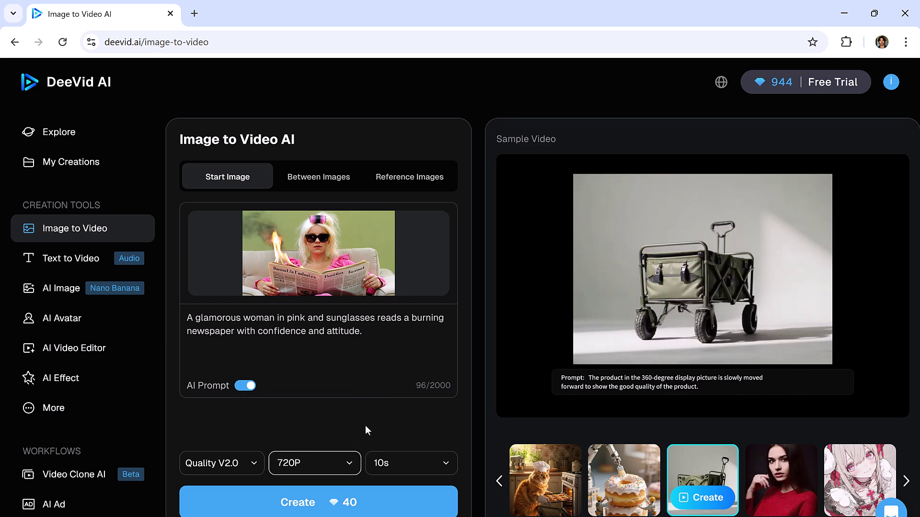
pyautogui.click(443, 465)
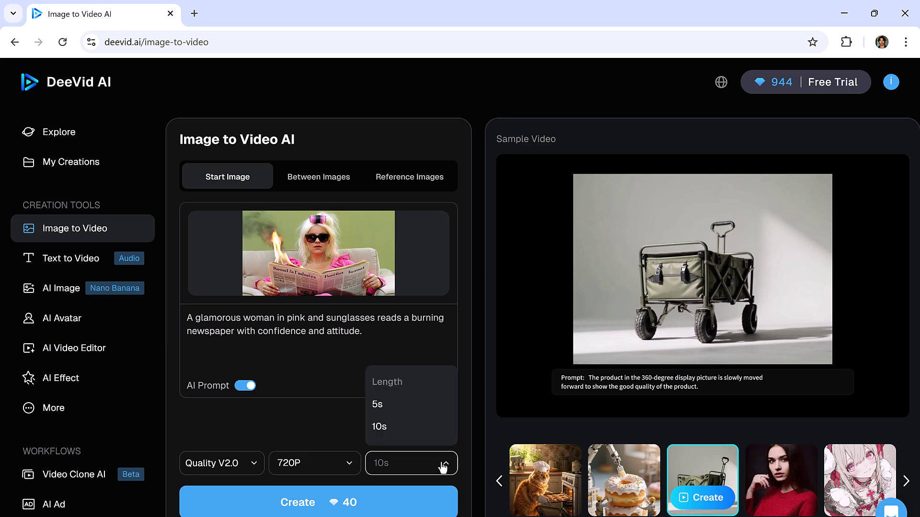
pyautogui.click(429, 415)
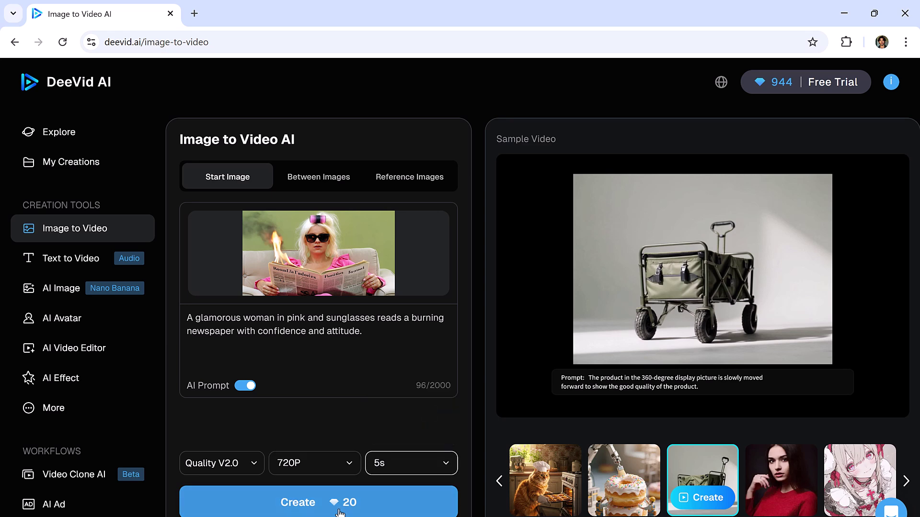
# - Create the 5s 720P burning-newspaper video, then review and close its Details view
pyautogui.click(319, 502)
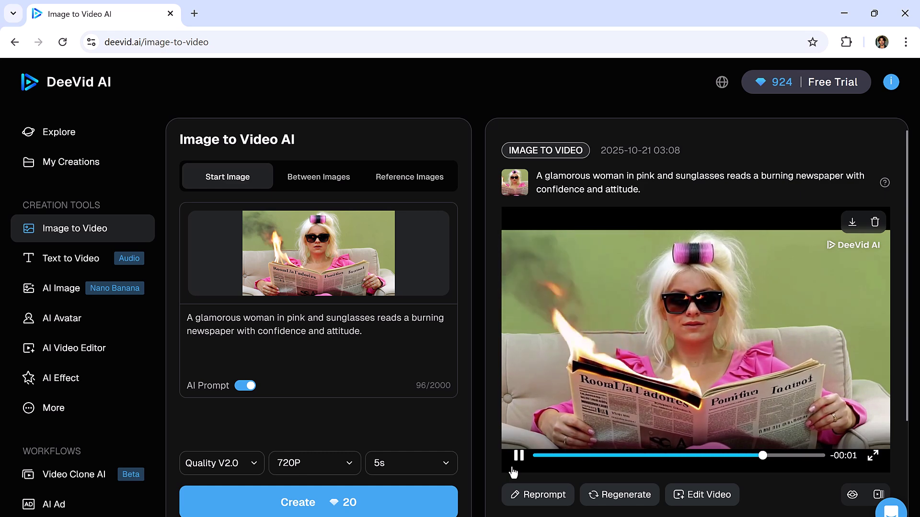
pyautogui.scroll(-1, 871, 224)
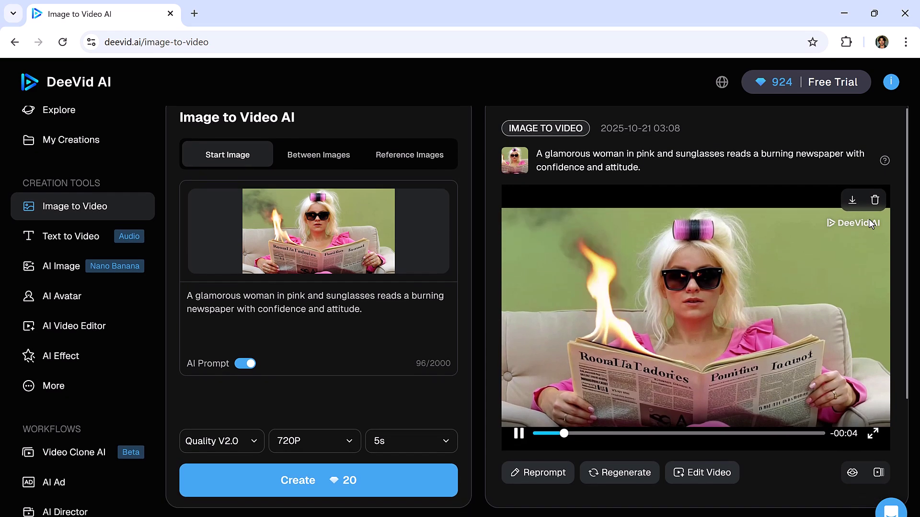
pyautogui.scroll(-1, 788, 264)
pyautogui.click(788, 264)
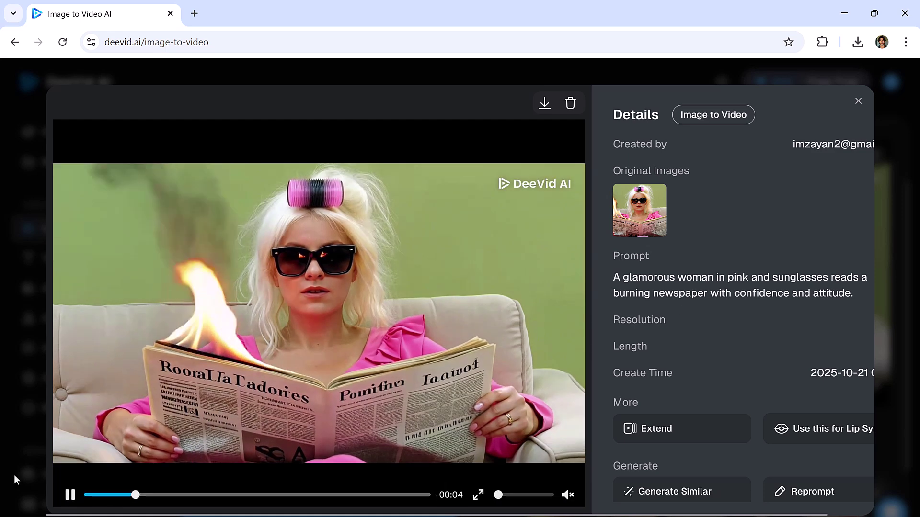
pyautogui.hscroll(1, 220, 492)
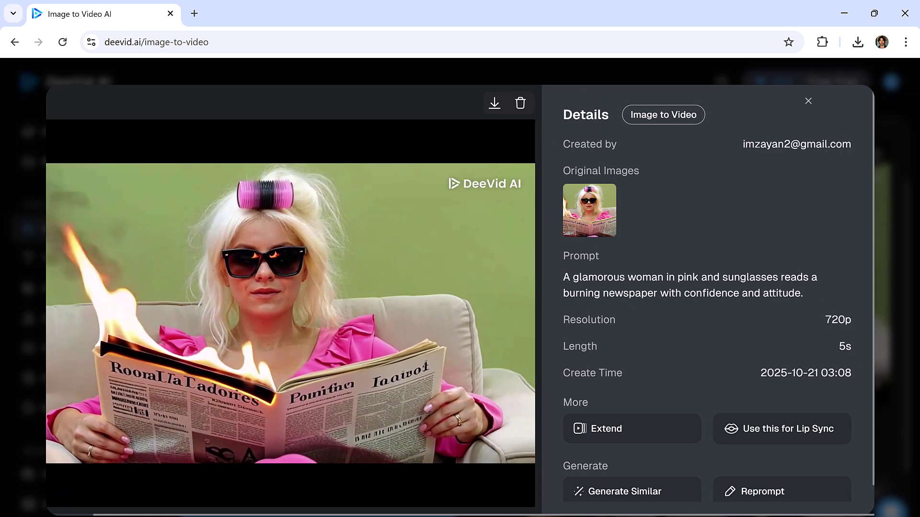
pyautogui.scroll(-1, 818, 364)
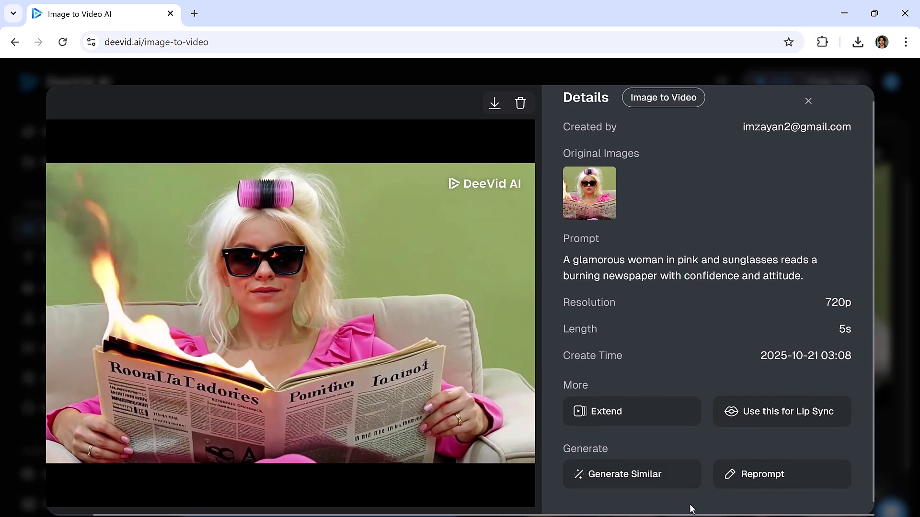
pyautogui.click(808, 98)
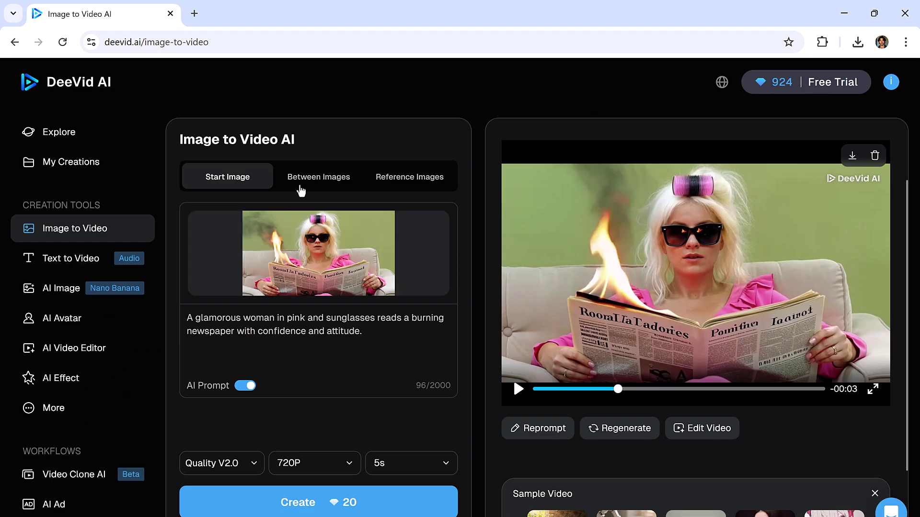
# - In Reference Images mode, upload a reference image, paste the Joker-on-a-red-sports-bike prompt, and check quality settings
pyautogui.click(311, 181)
pyautogui.click(435, 178)
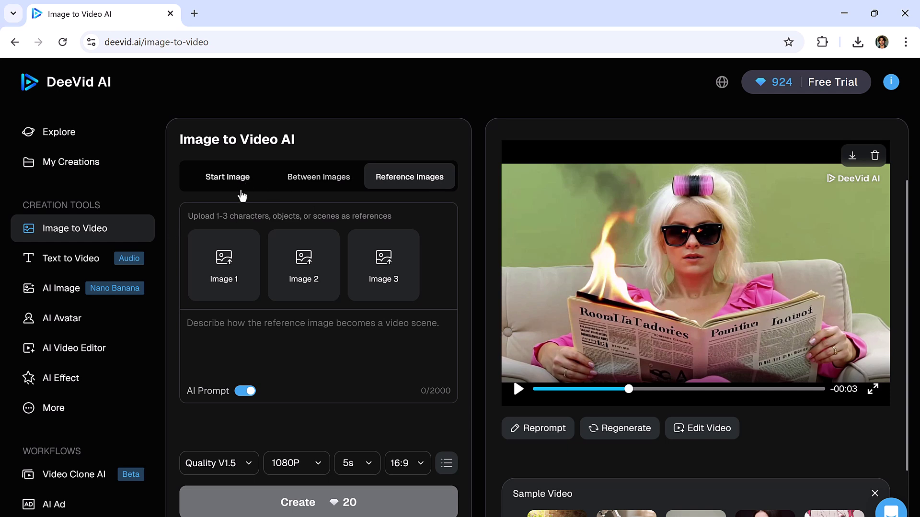
pyautogui.click(215, 286)
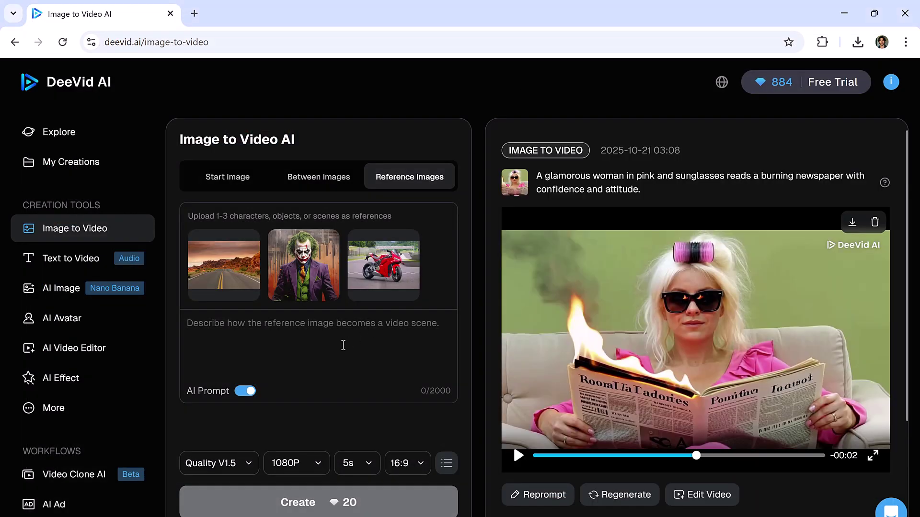
pyautogui.click(343, 345)
pyautogui.write('The Joker rides a red sports bike at high speed')
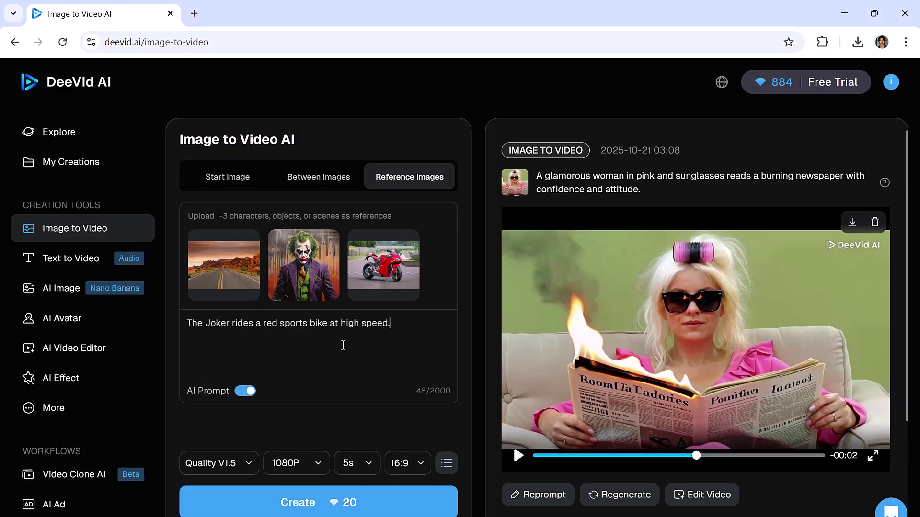
pyautogui.click(247, 470)
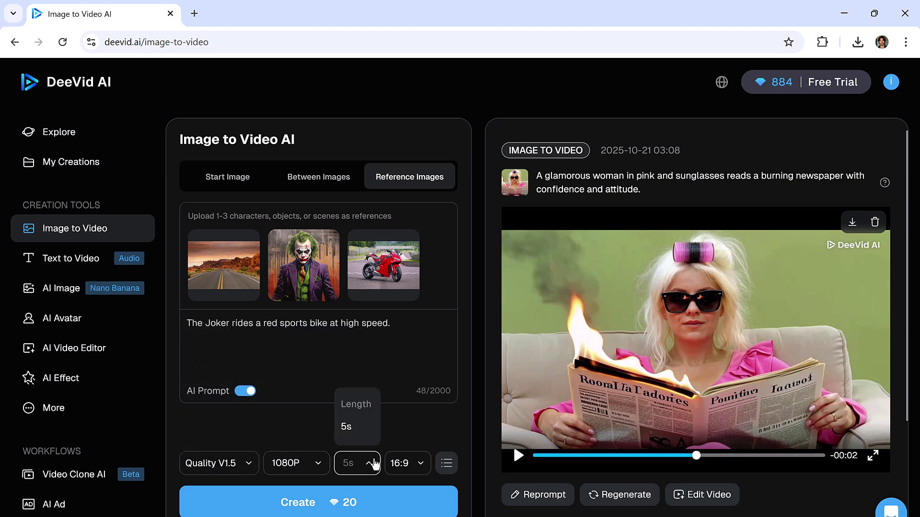
pyautogui.moveTo(388, 466)
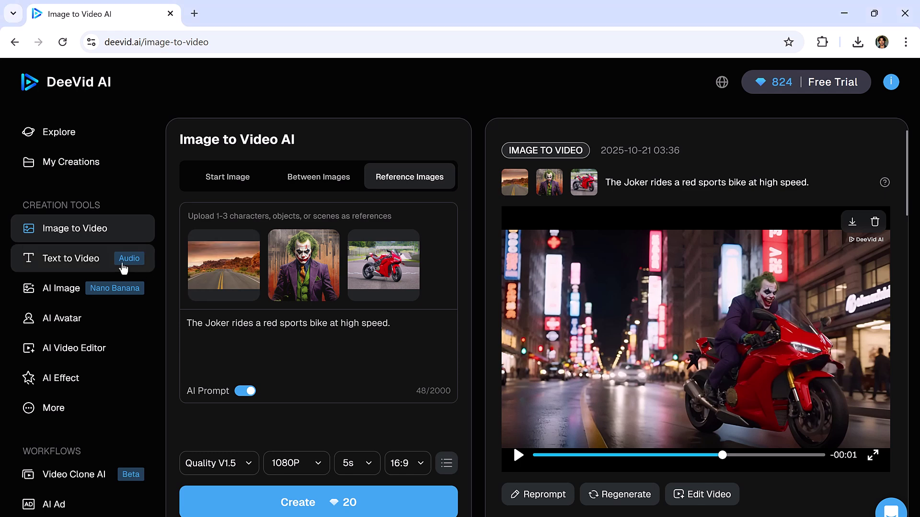
# - In Text to Video, paste the neon cyberpunk alley prompt, pick Quality V2.0, and create the clip
pyautogui.click(124, 268)
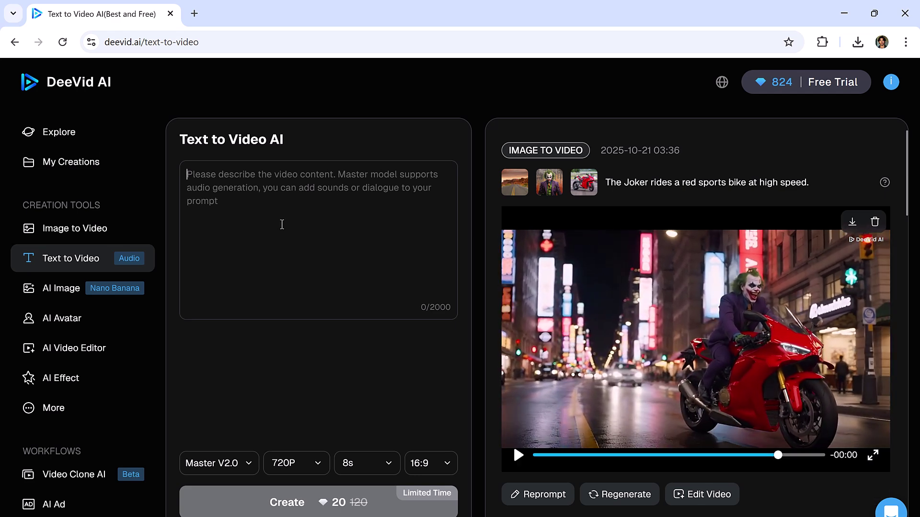
pyautogui.click(308, 220)
pyautogui.write('A person walks through a narrow cyberpunk alley filled with neon signs and steam, slow camera movement, cinematic 4K lighting.')
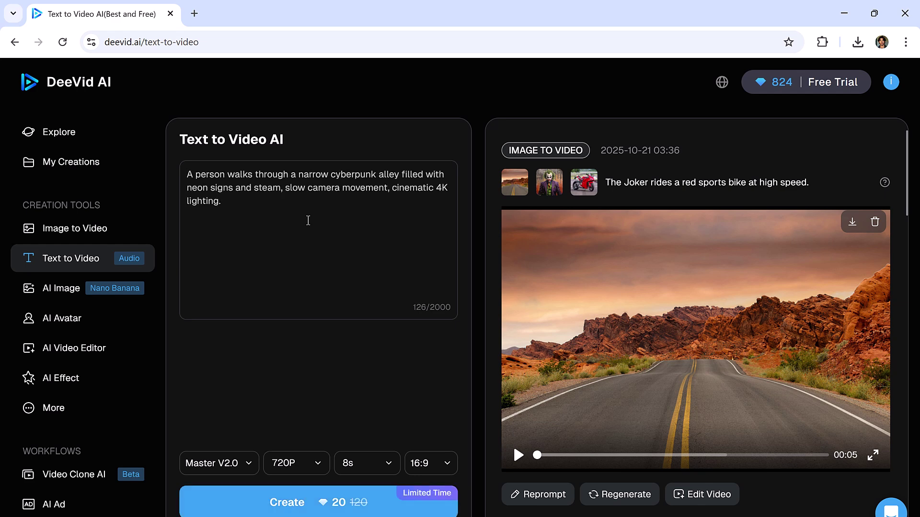
pyautogui.click(250, 464)
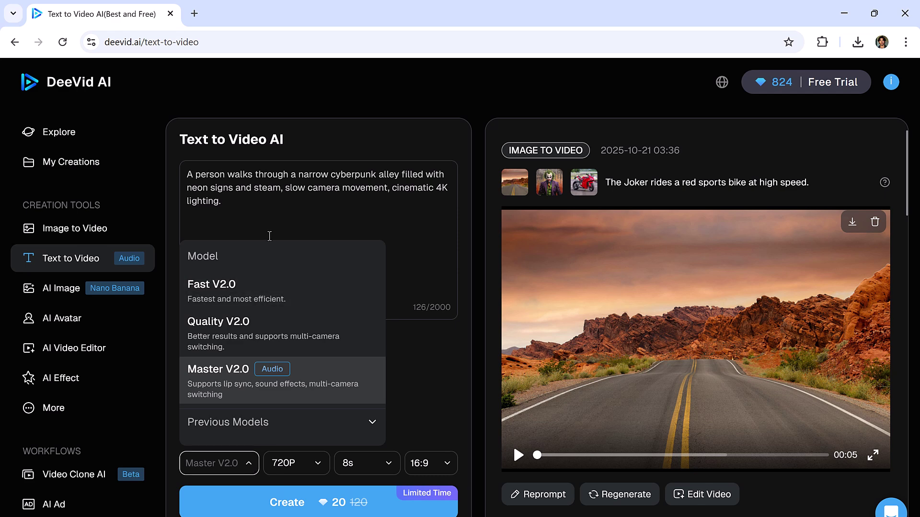
pyautogui.click(344, 339)
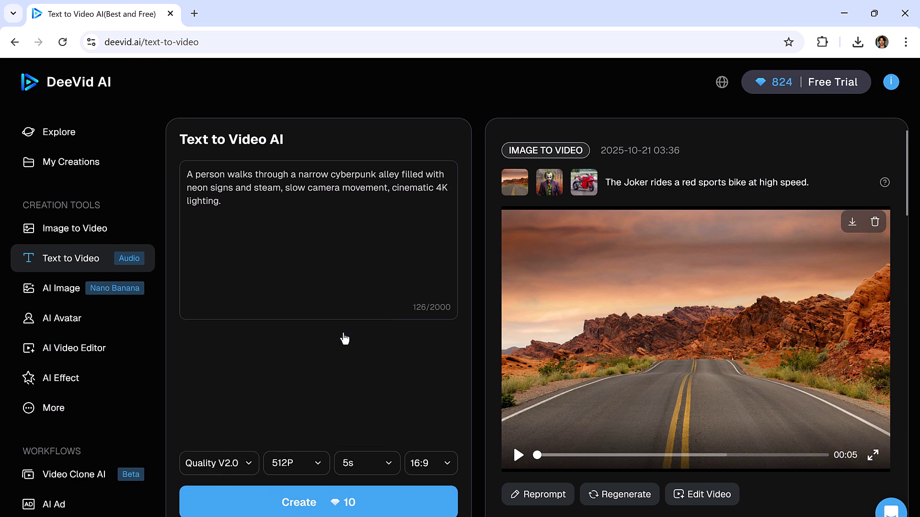
pyautogui.click(382, 500)
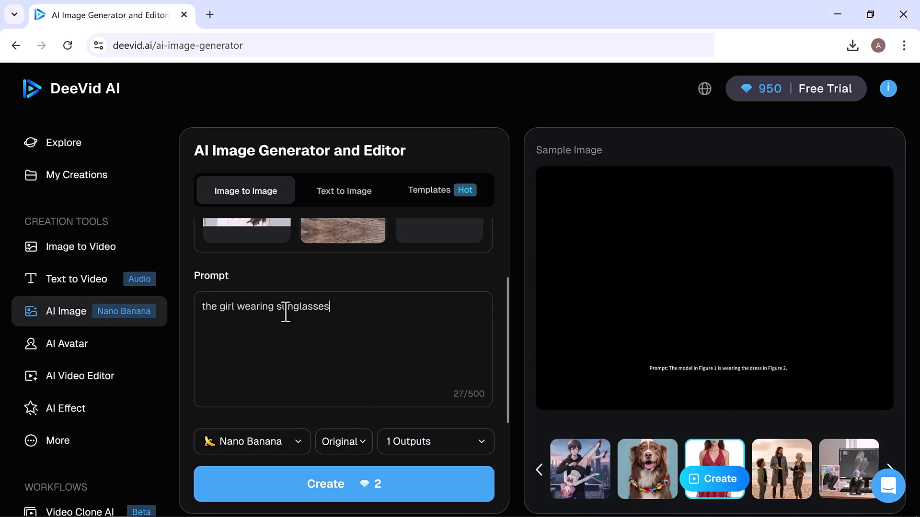
# - Keep the Nano Banana model, set 9:16 aspect ratio and 1 output, and generate the image
pyautogui.scroll(-2, 285, 311)
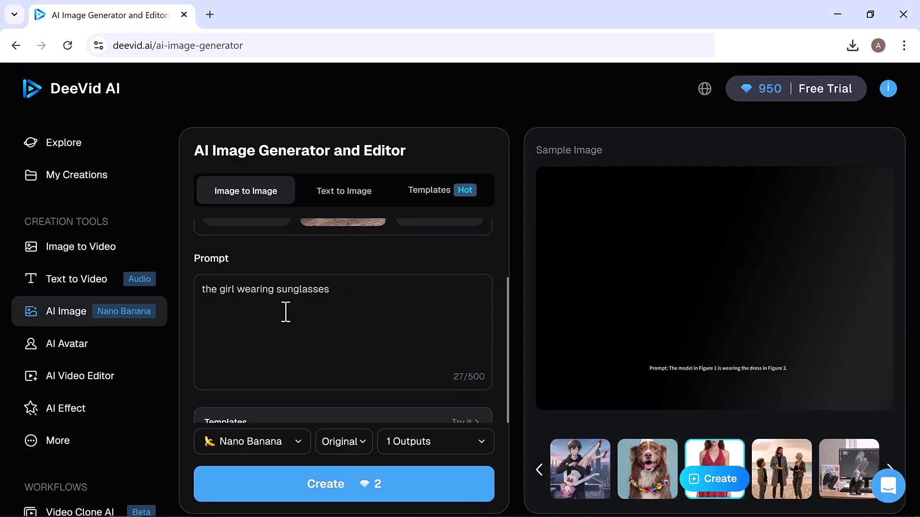
pyautogui.click(280, 453)
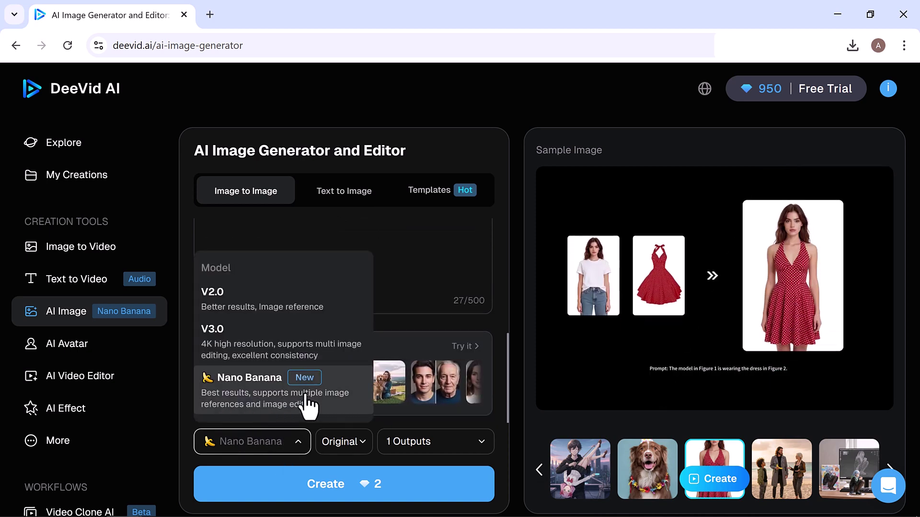
pyautogui.click(268, 400)
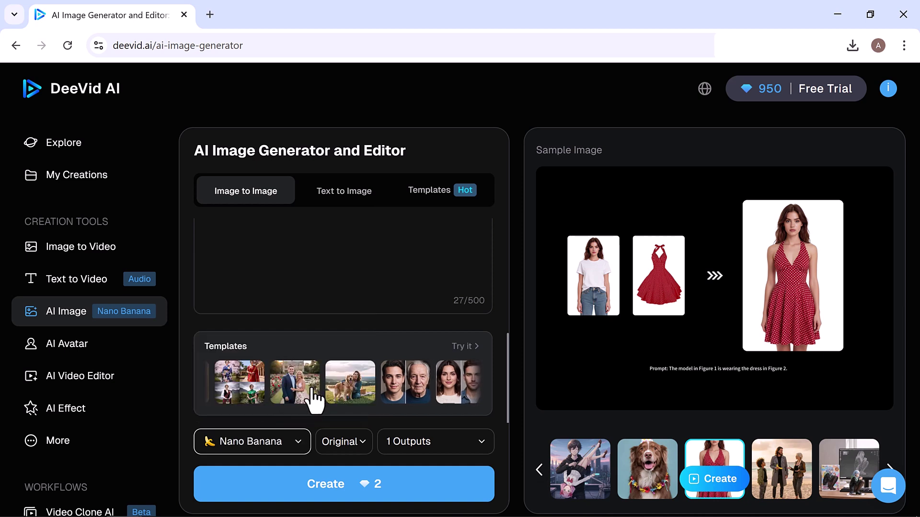
pyautogui.click(349, 441)
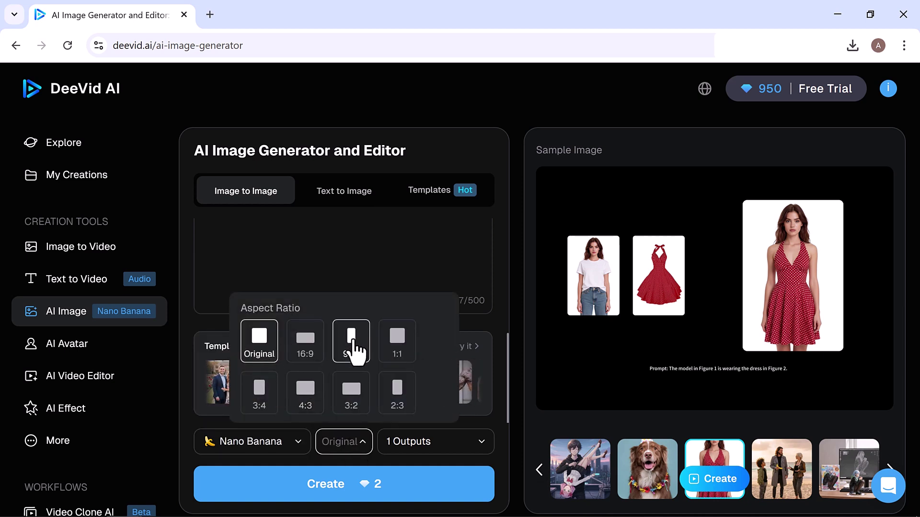
pyautogui.click(353, 342)
pyautogui.click(411, 441)
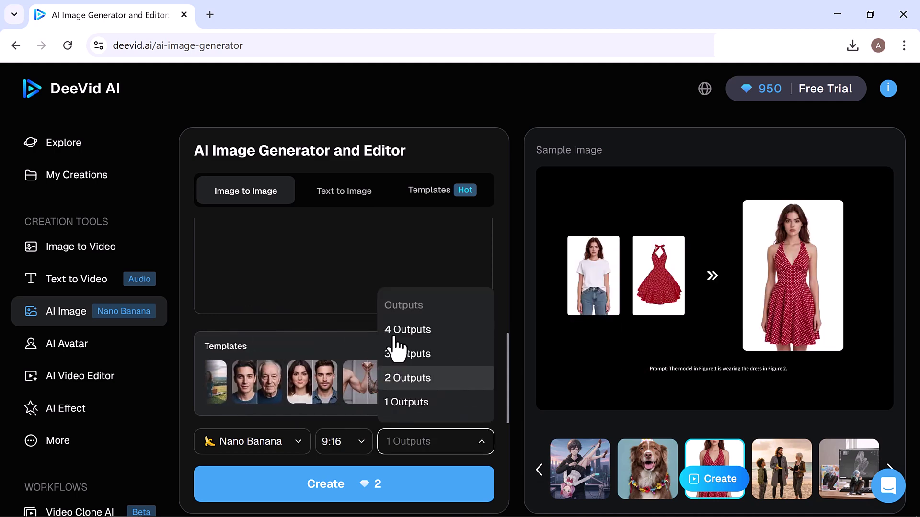
pyautogui.click(411, 403)
pyautogui.scroll(-2, 377, 434)
pyautogui.click(377, 434)
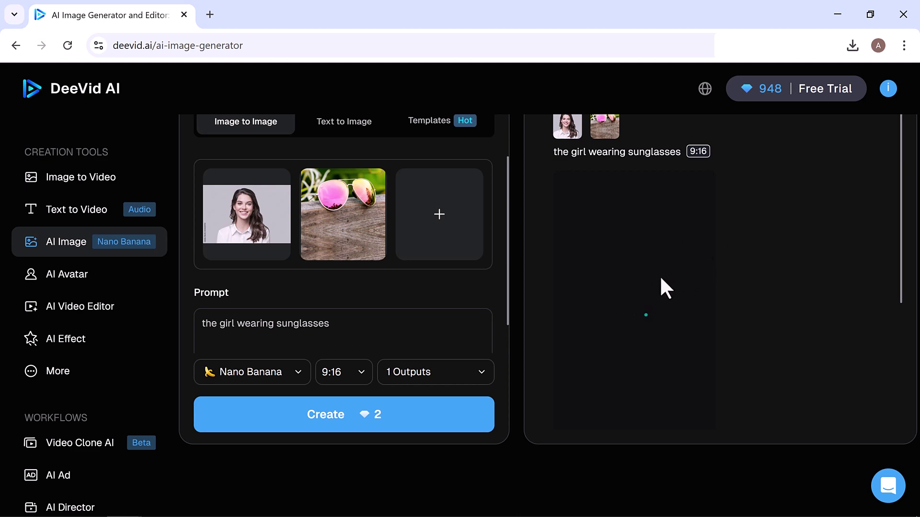
# - Inspect the pink aviator sunglasses image in full preview, then close it
pyautogui.click(649, 313)
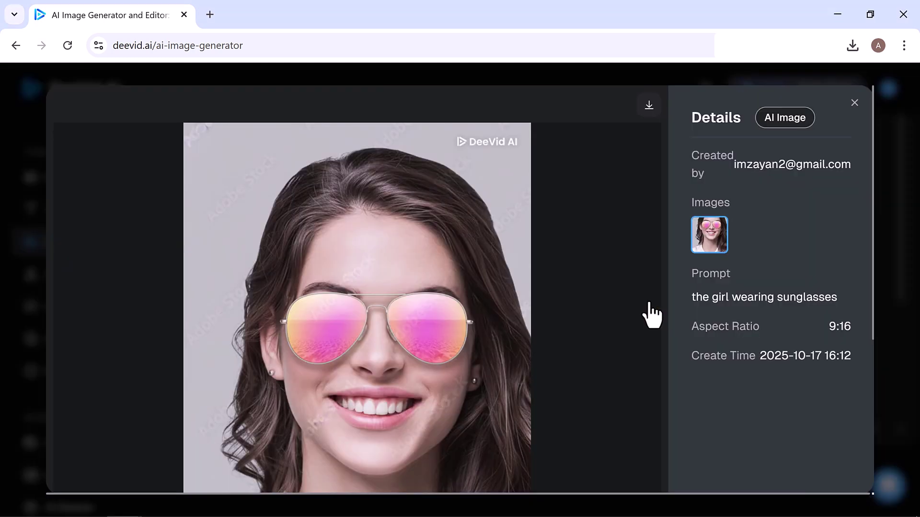
pyautogui.scroll(-3, 652, 314)
pyautogui.scroll(1, 651, 314)
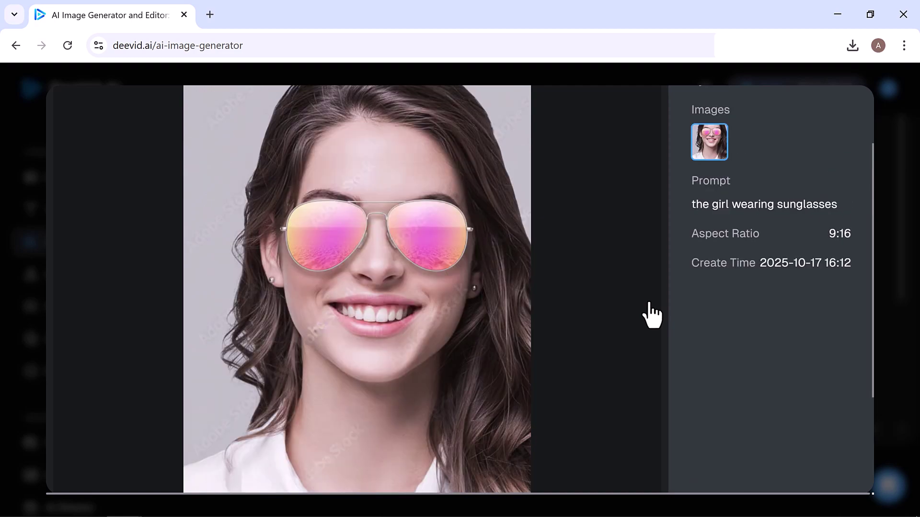
pyautogui.scroll(2, 554, 379)
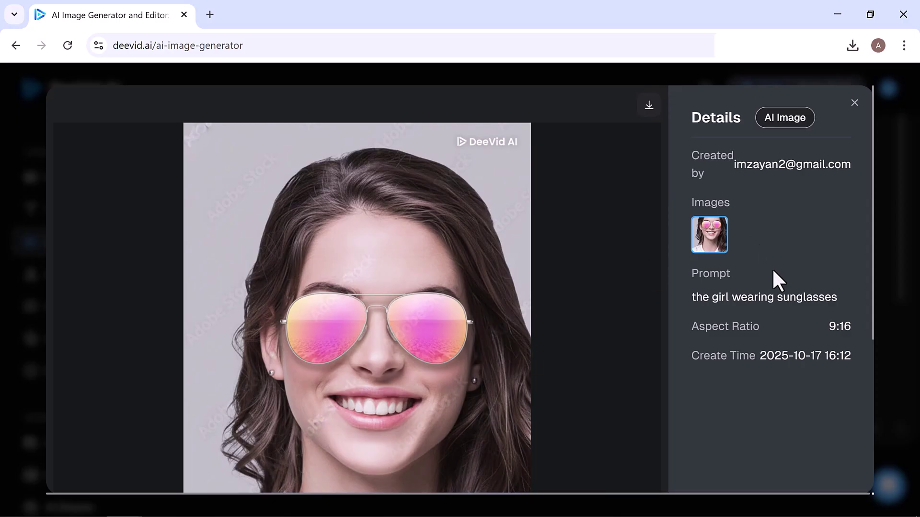
pyautogui.scroll(-4, 772, 270)
pyautogui.press('Escape')
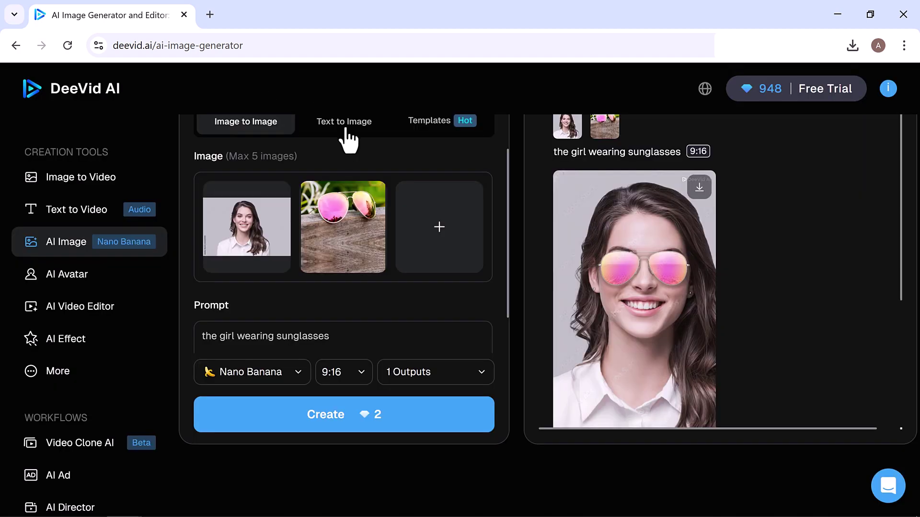
# - Generate a Text to Image picture from 'the girl wearing sunglasses' and preview the café result
pyautogui.click(346, 128)
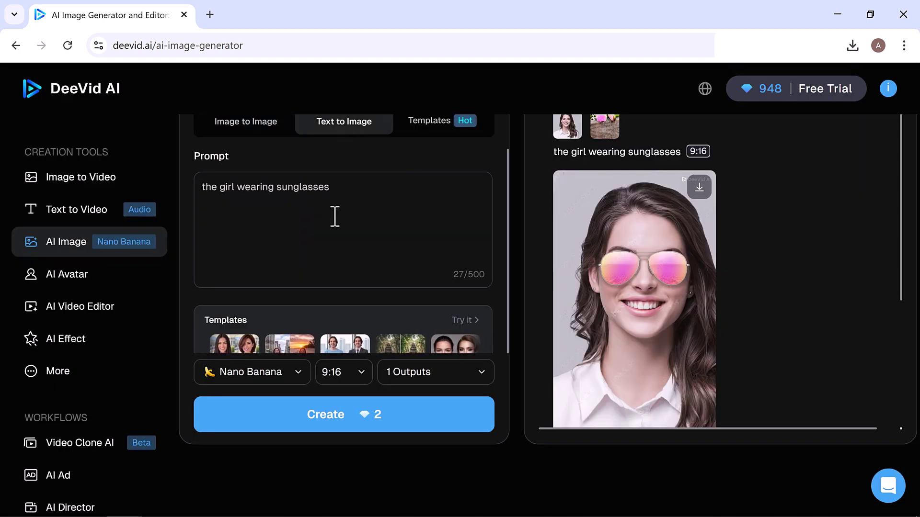
pyautogui.scroll(2, 335, 216)
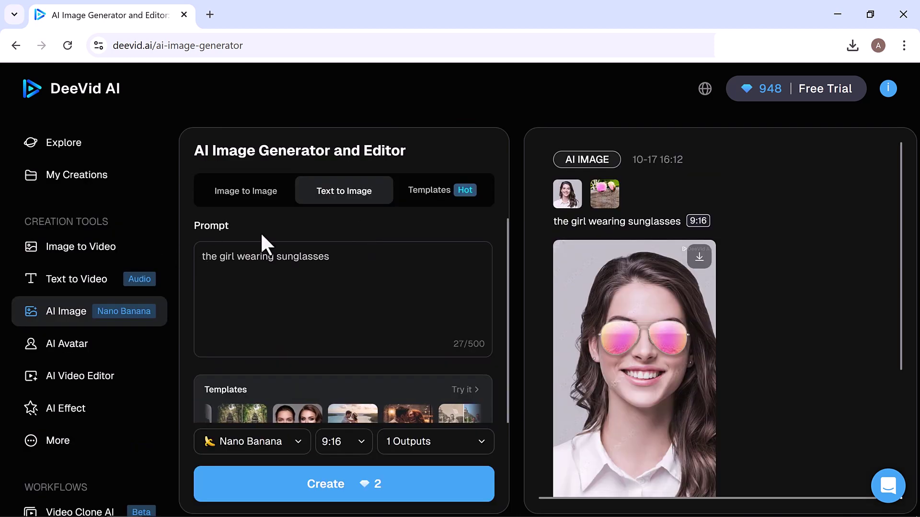
pyautogui.scroll(-1, 458, 281)
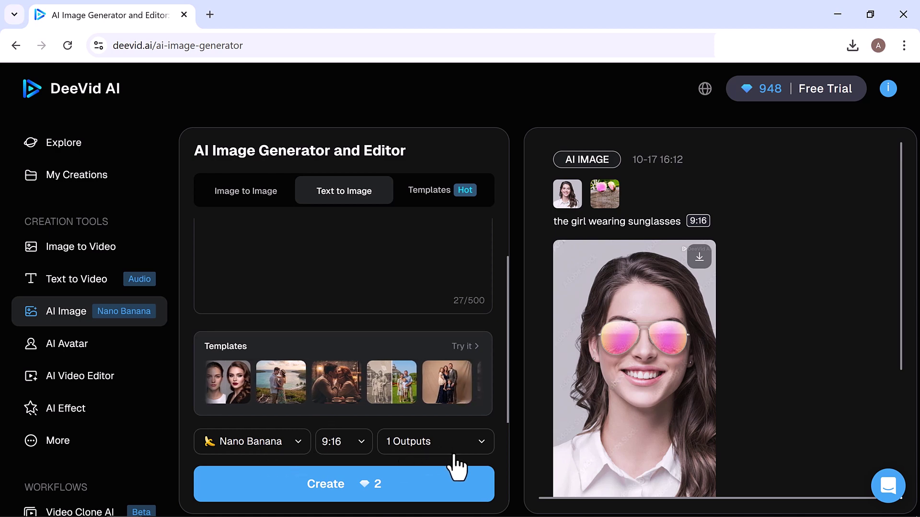
pyautogui.click(346, 485)
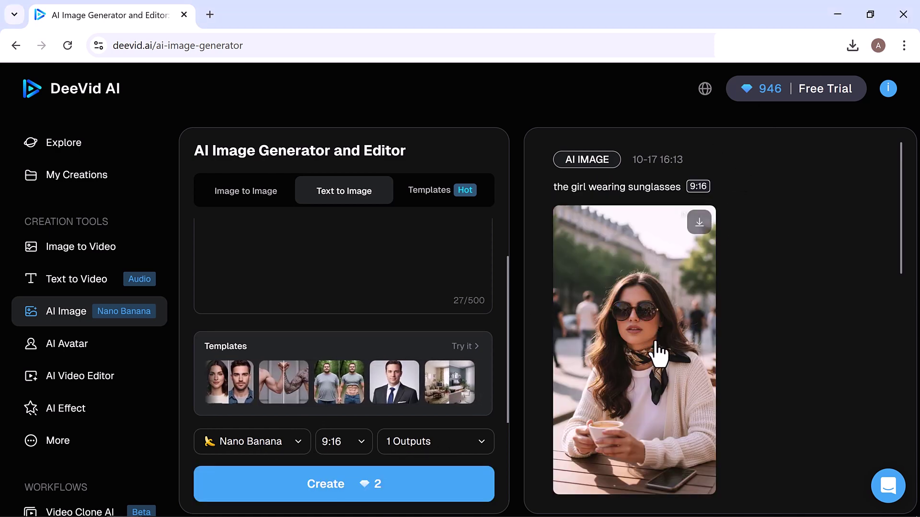
pyautogui.click(657, 355)
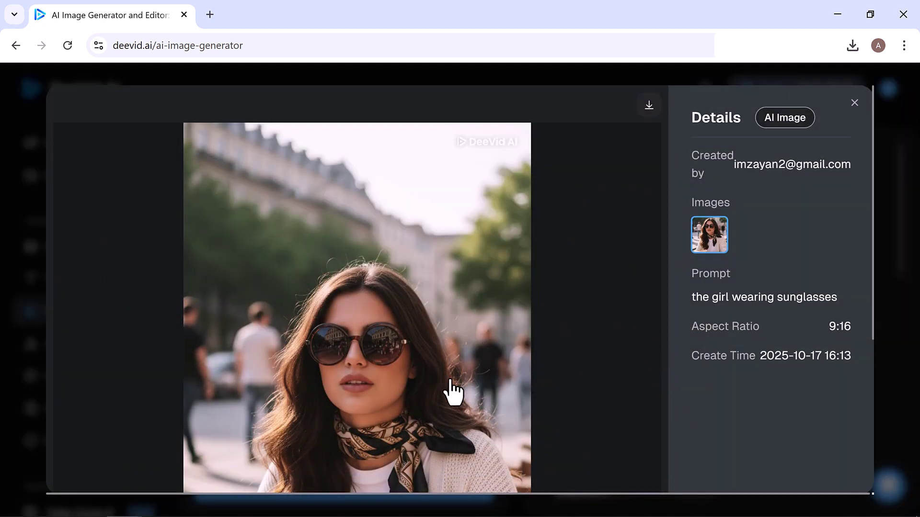
pyautogui.scroll(-5, 446, 393)
pyautogui.press('Escape')
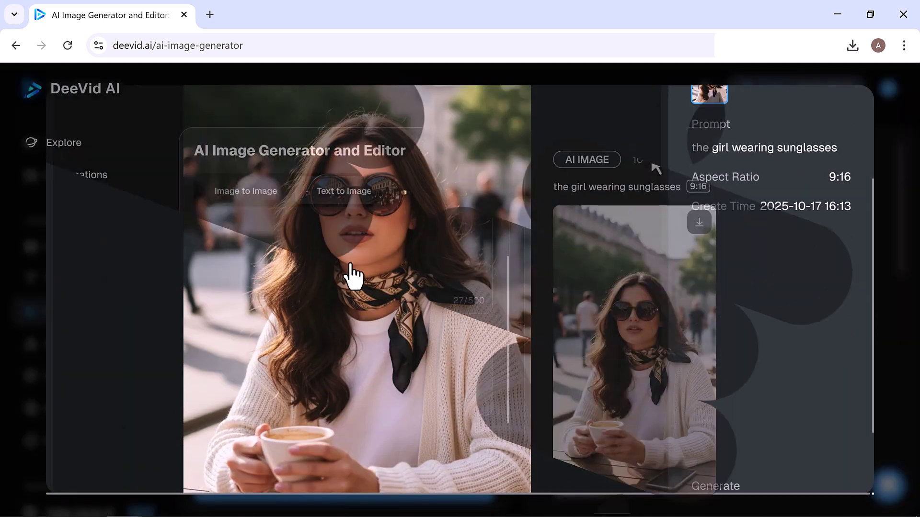
# - Apply the Gender Swap template from the image Templates gallery, loading a boy's portrait as input
pyautogui.click(438, 191)
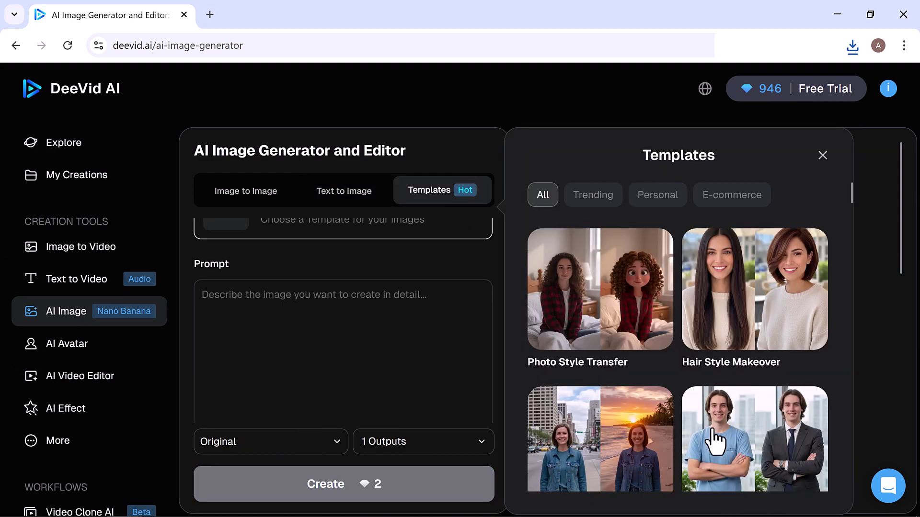
pyautogui.scroll(-8, 716, 441)
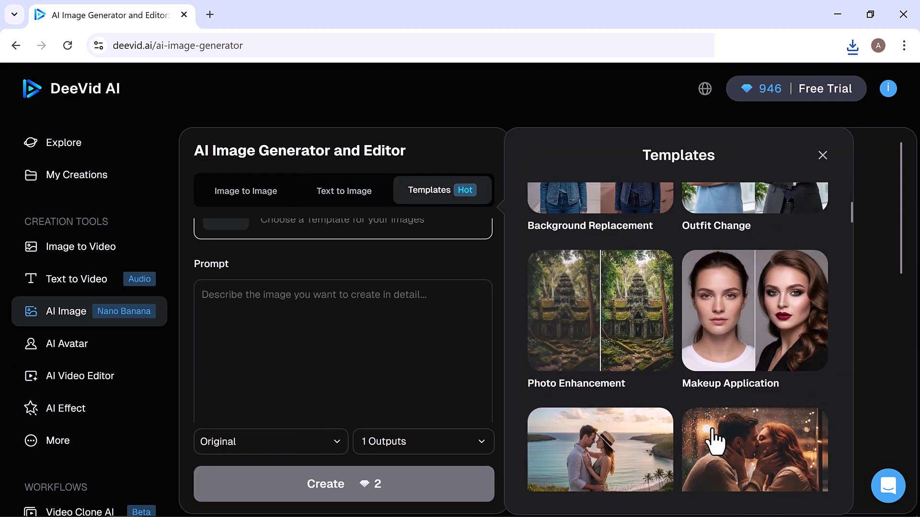
pyautogui.scroll(-10, 716, 441)
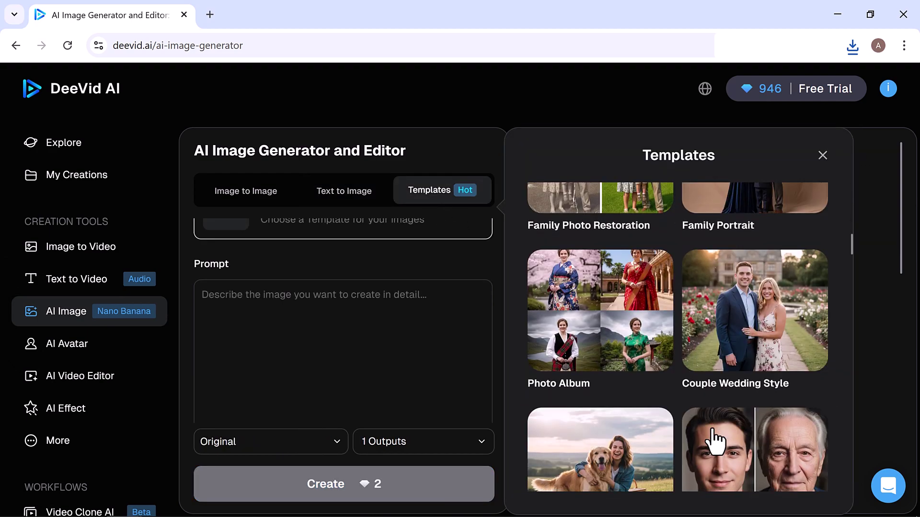
pyautogui.scroll(-6, 716, 440)
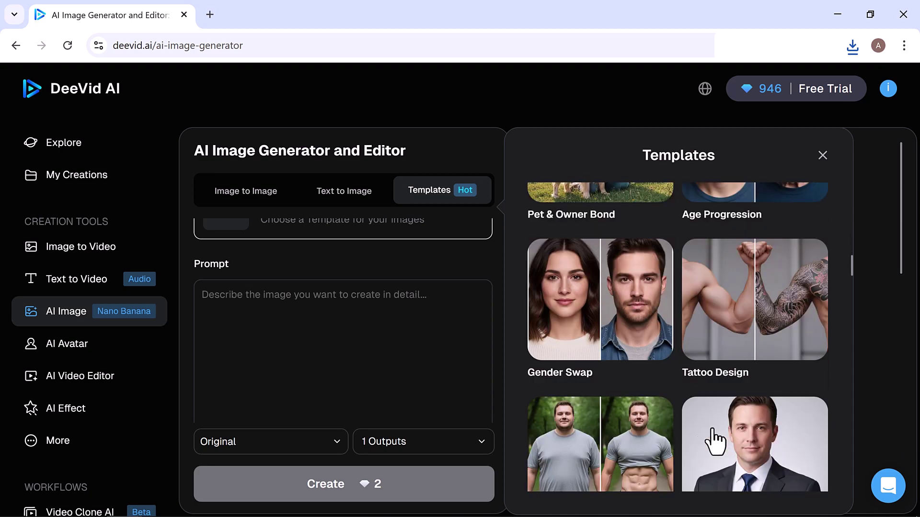
pyautogui.scroll(3, 714, 437)
pyautogui.click(633, 412)
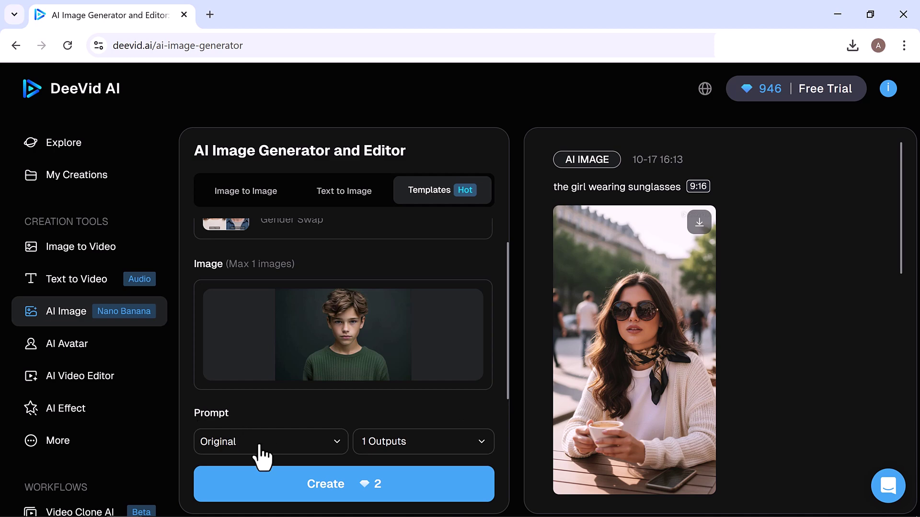
# - Generate a 9:16 gender-swapped girl portrait, view it full size, then go to AI Avatar
pyautogui.click(262, 456)
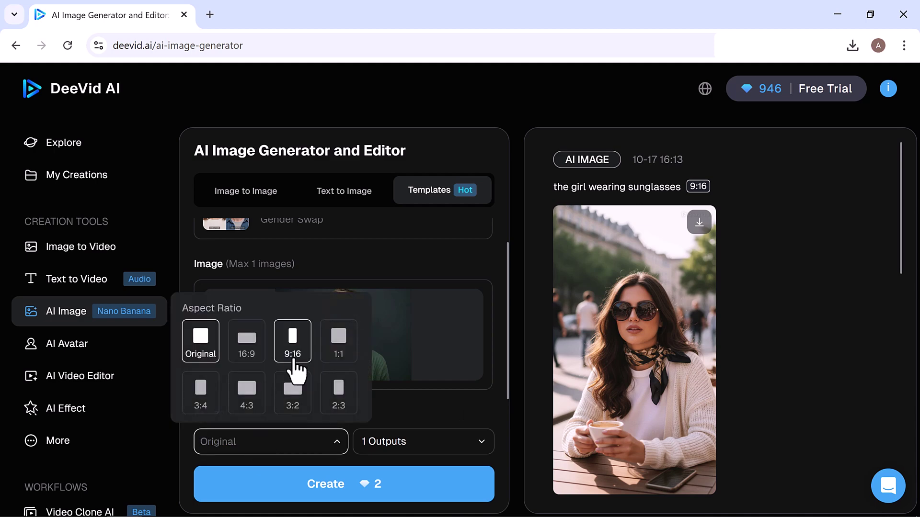
pyautogui.click(291, 355)
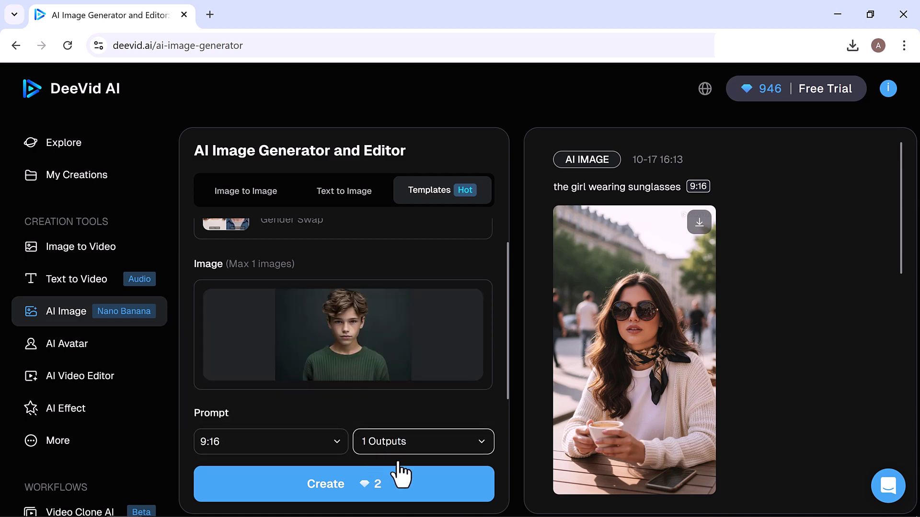
pyautogui.click(391, 500)
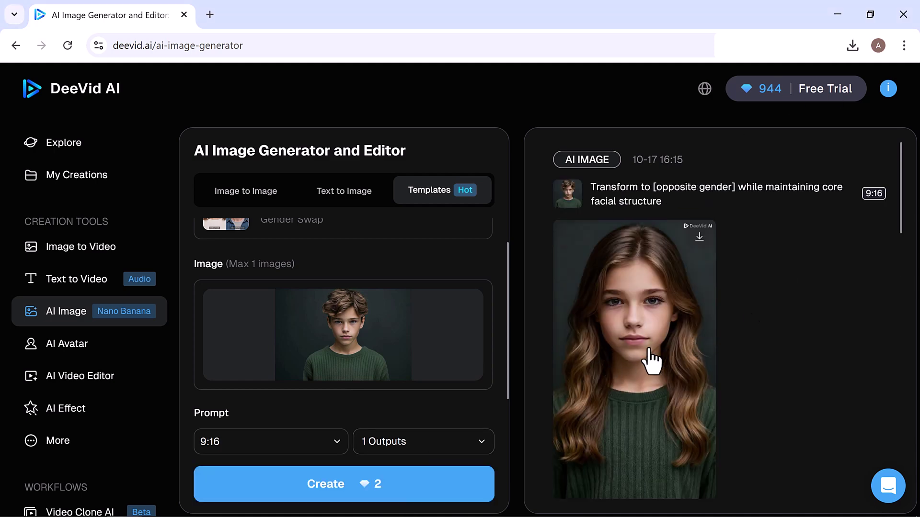
pyautogui.click(651, 362)
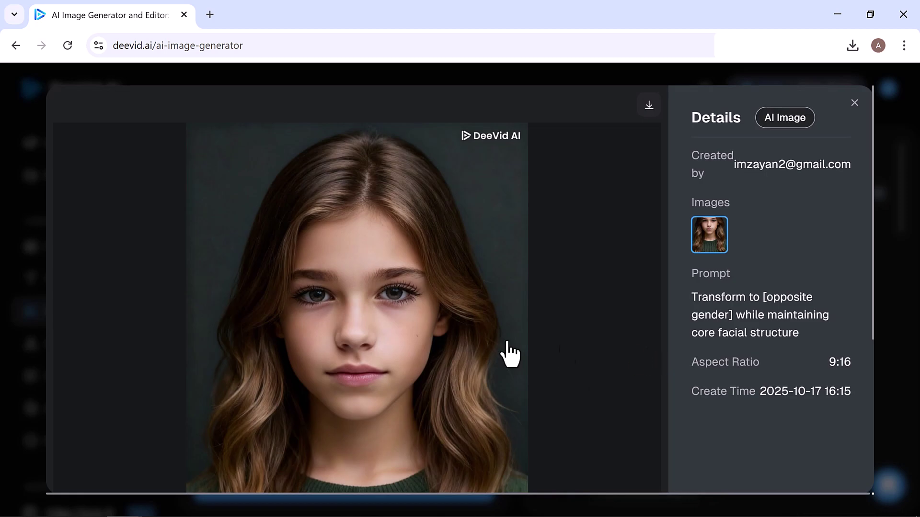
pyautogui.click(61, 344)
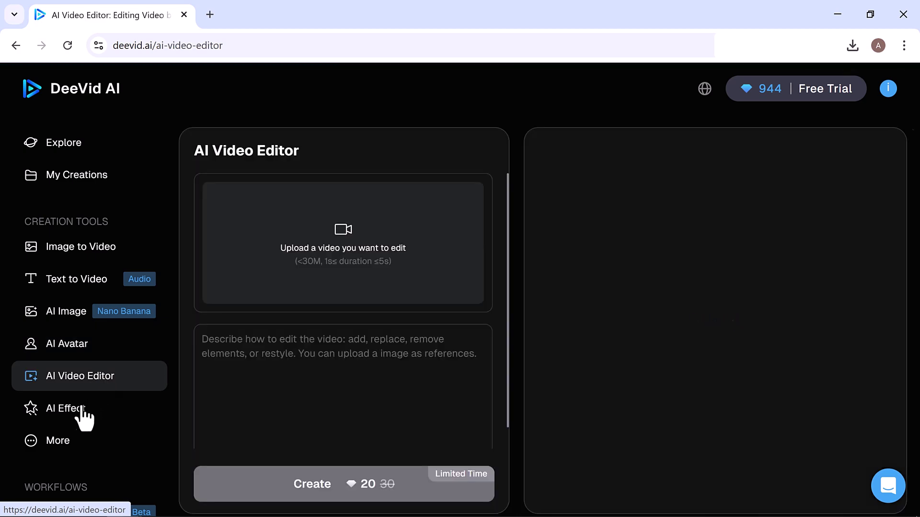
# - Skim the AI Effect templates, then reach the AI Ad page through the Video Clone AI workflow
pyautogui.click(82, 409)
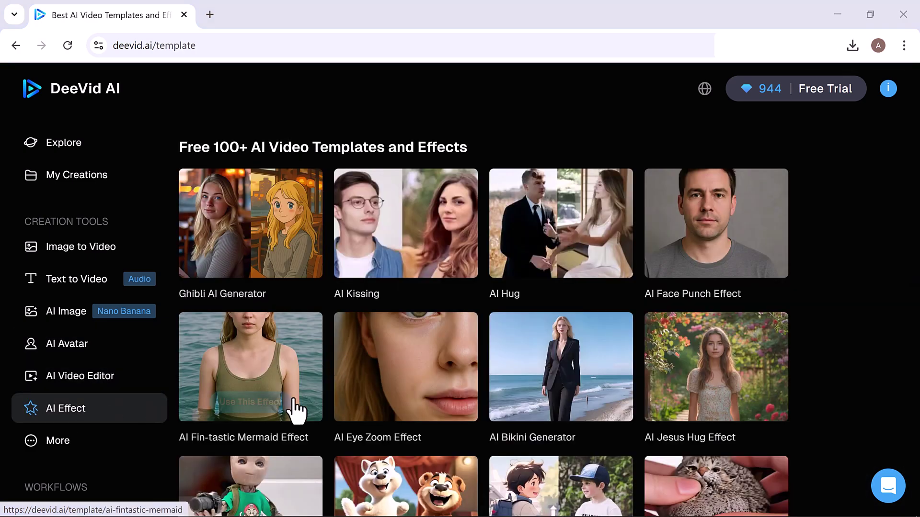
pyautogui.scroll(-6, 703, 398)
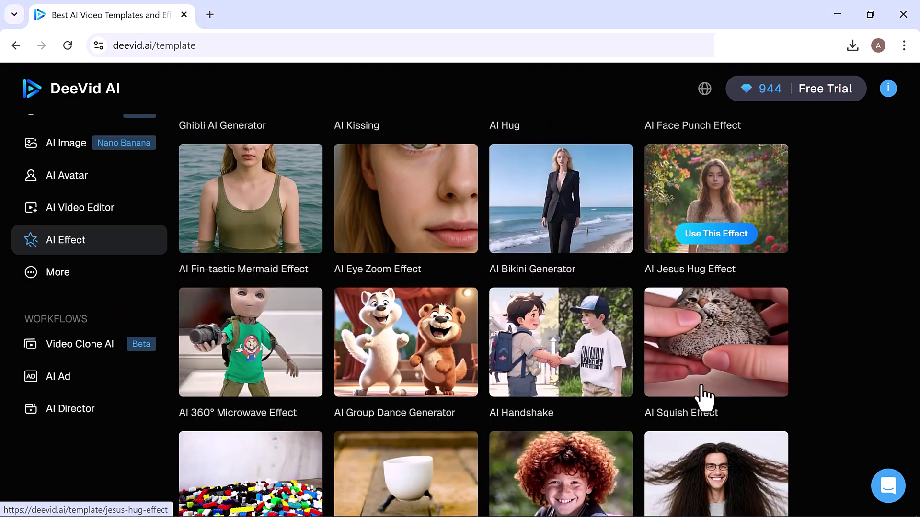
pyautogui.scroll(-1, 703, 398)
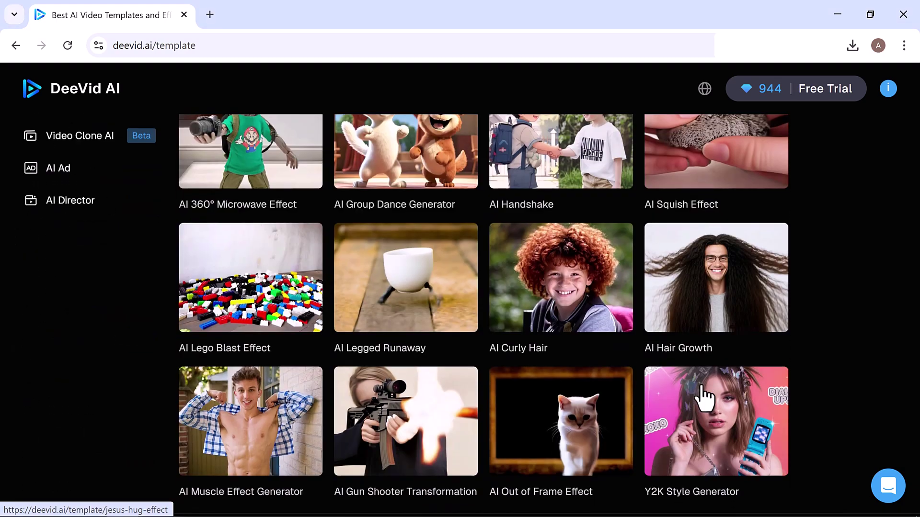
pyautogui.scroll(-1, 701, 394)
pyautogui.scroll(4, 702, 395)
pyautogui.scroll(1, 702, 397)
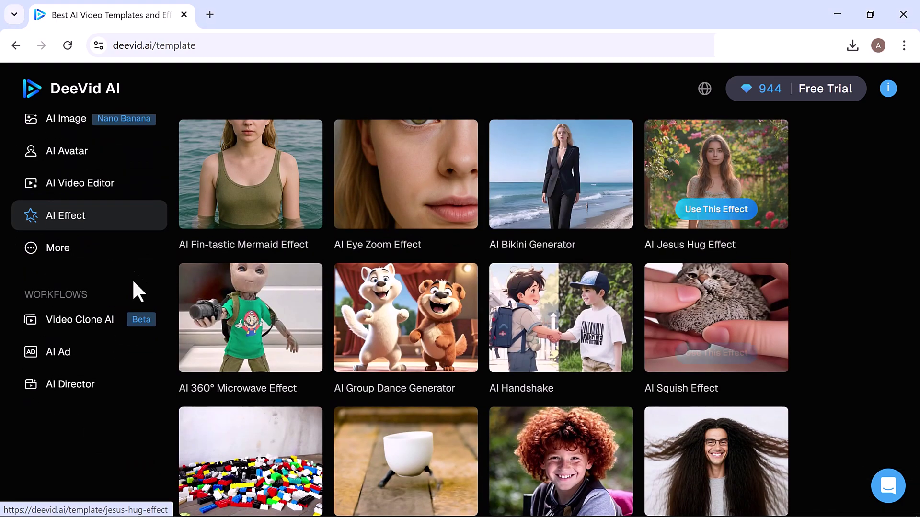
pyautogui.click(79, 319)
pyautogui.click(60, 310)
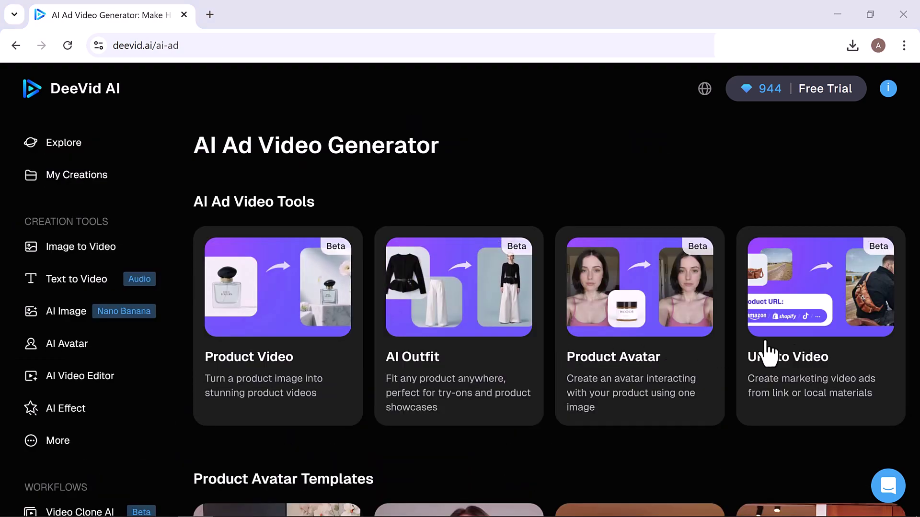
# - Close the AI Director chat panel and return to the Explore page
pyautogui.scroll(-2, 768, 352)
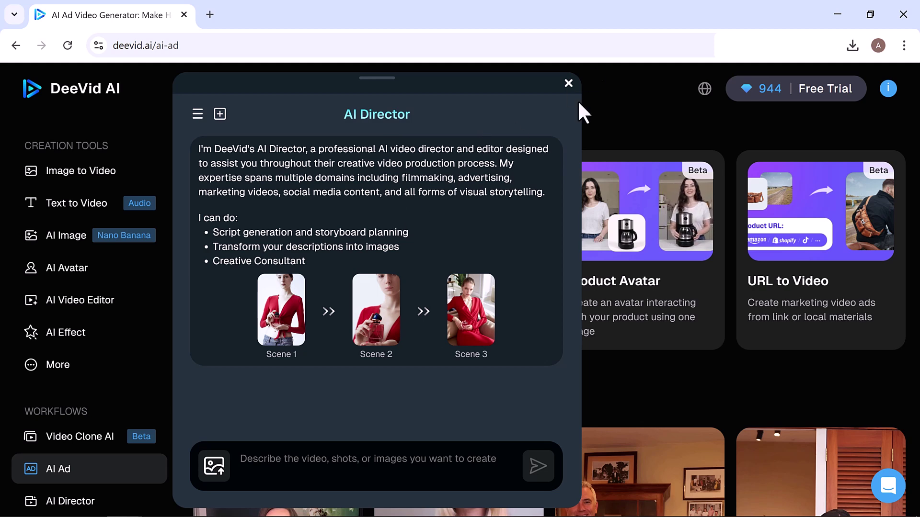
pyautogui.click(567, 84)
pyautogui.scroll(2, 216, 182)
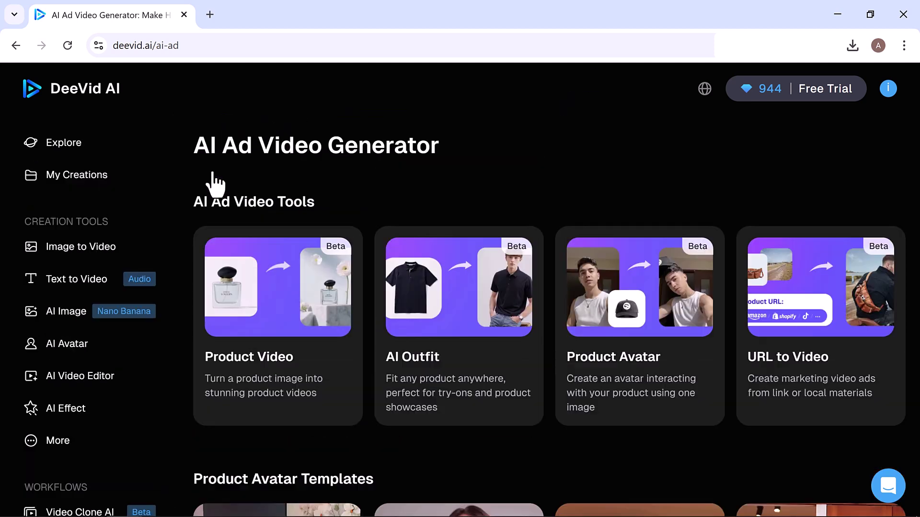
pyautogui.click(62, 142)
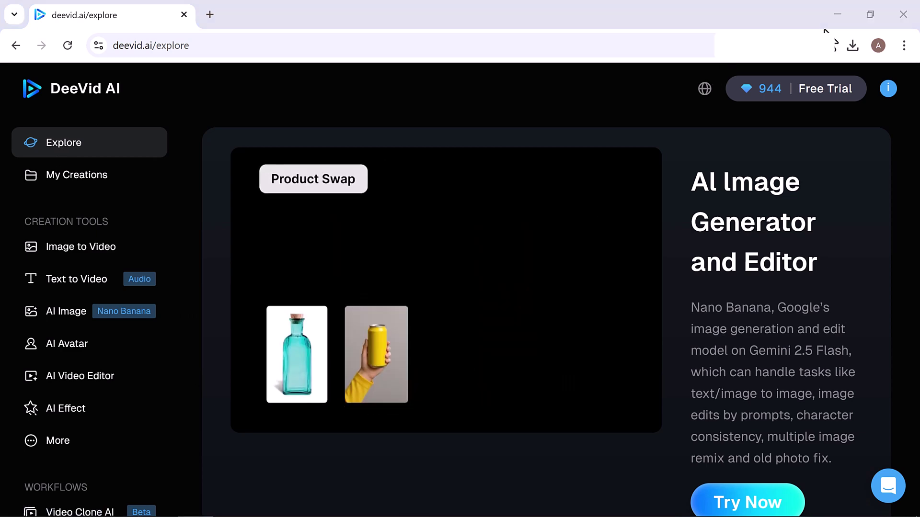
# - Scroll the Explore gallery past the winter fairy down to the ski goggles and space station images
pyautogui.scroll(-3, 546, 288)
pyautogui.scroll(-3, 546, 287)
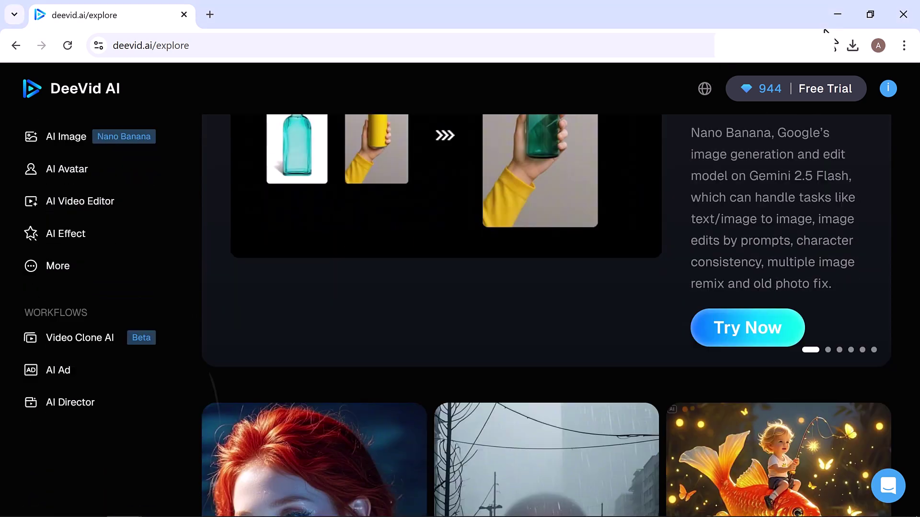
pyautogui.scroll(-2, 546, 287)
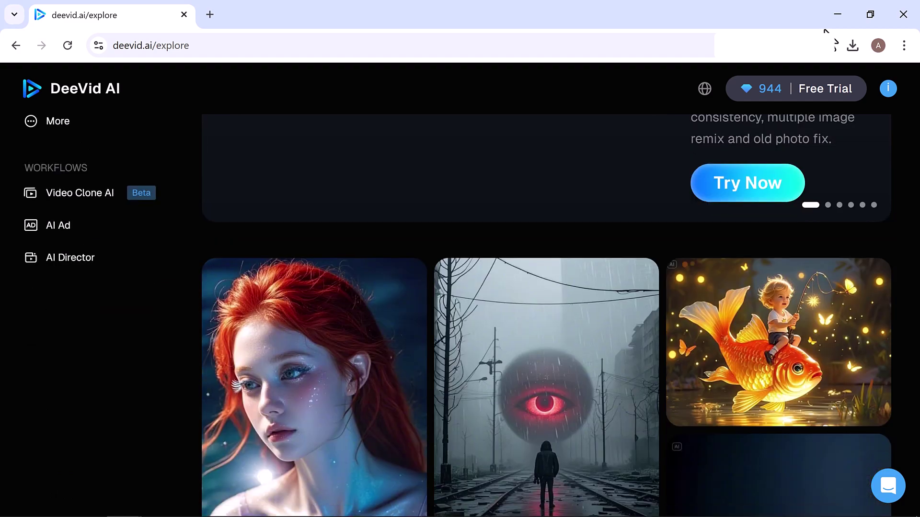
pyautogui.scroll(-5, 546, 287)
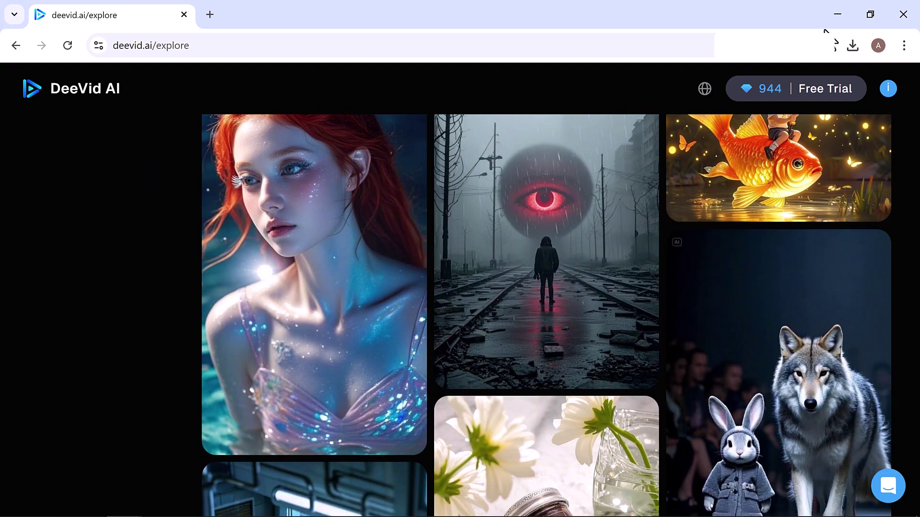
pyautogui.scroll(-2, 546, 312)
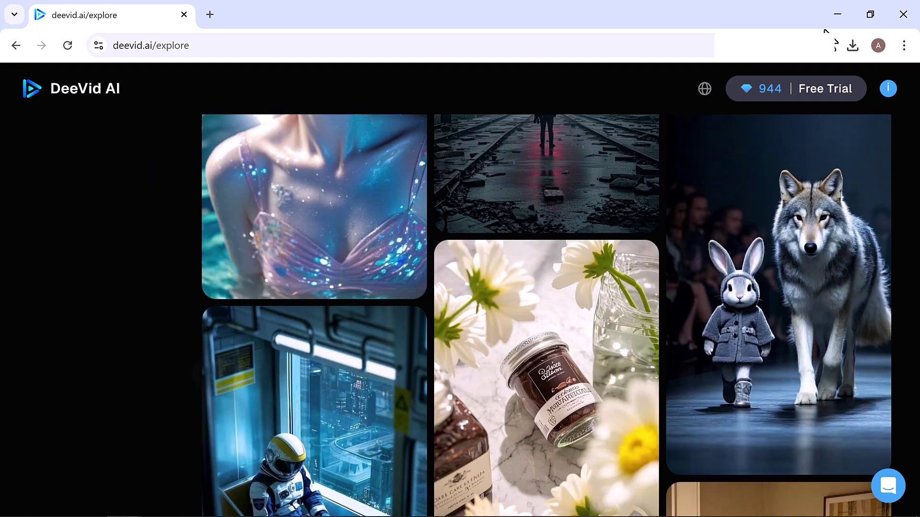
pyautogui.scroll(-3, 546, 312)
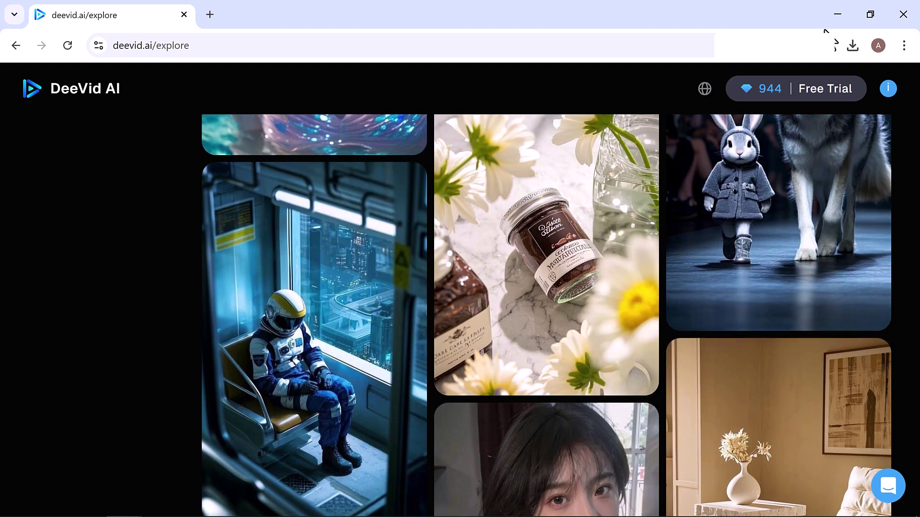
pyautogui.scroll(-2, 546, 311)
pyautogui.scroll(-2, 546, 311)
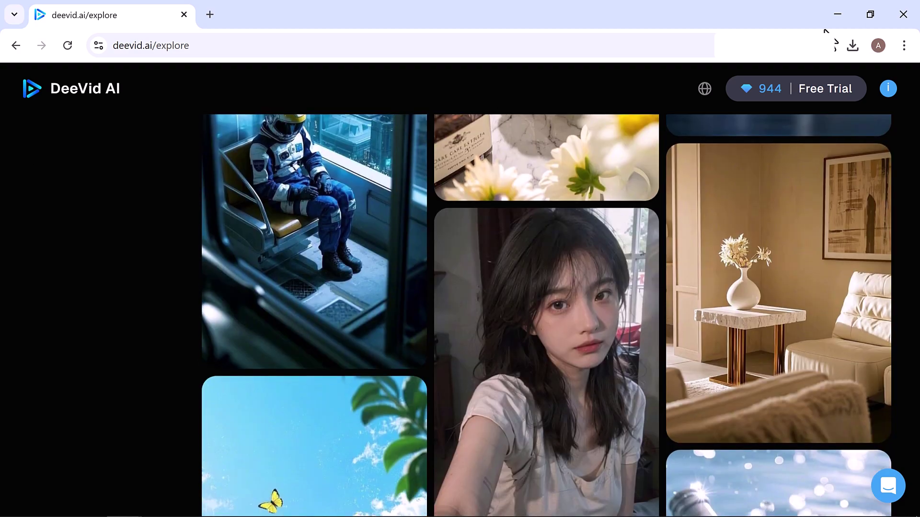
pyautogui.scroll(-2, 546, 312)
pyautogui.scroll(-5, 547, 311)
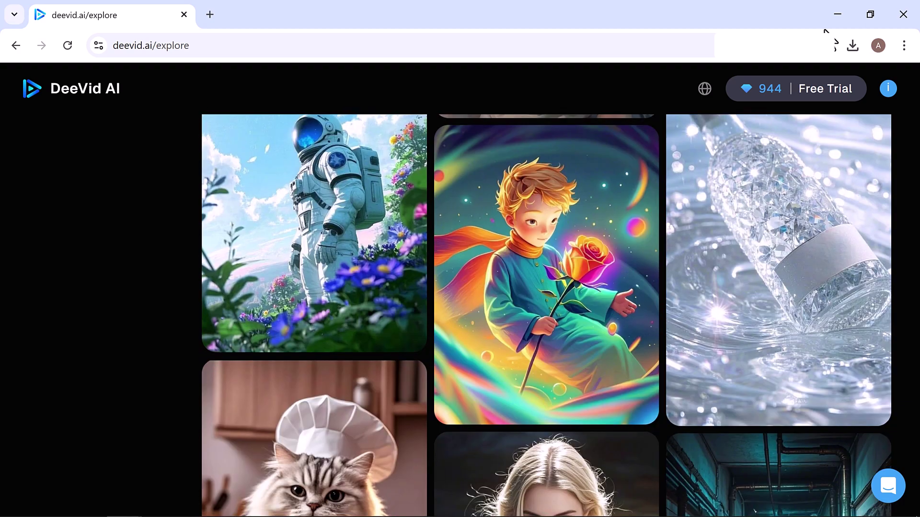
pyautogui.scroll(-3, 546, 312)
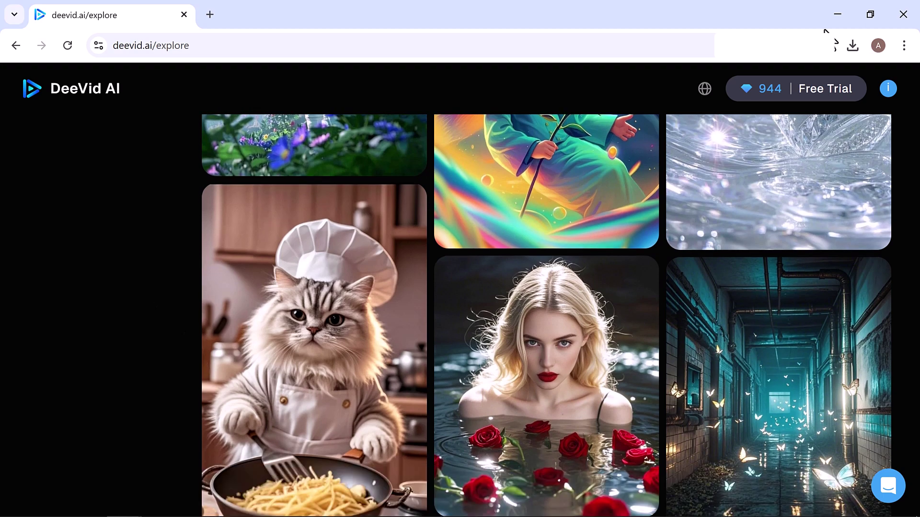
pyautogui.scroll(-2, 546, 311)
pyautogui.scroll(-6, 546, 311)
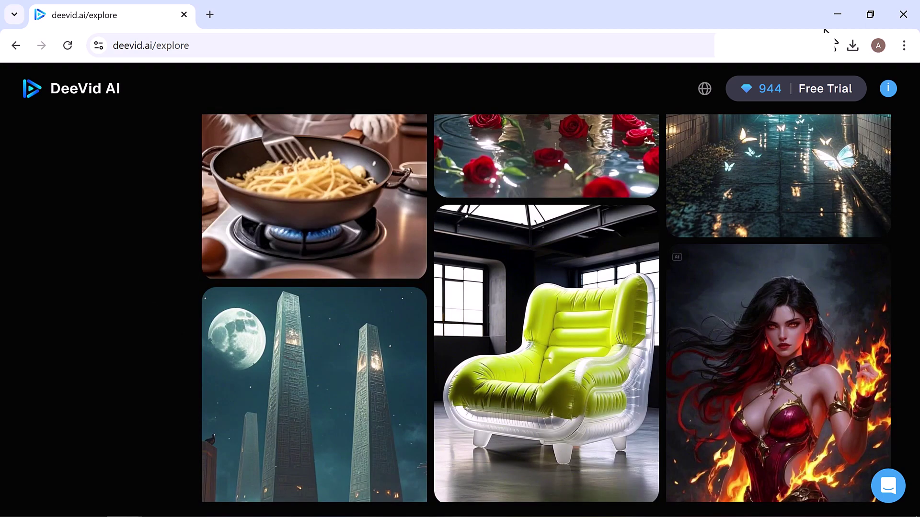
pyautogui.scroll(-1, 546, 311)
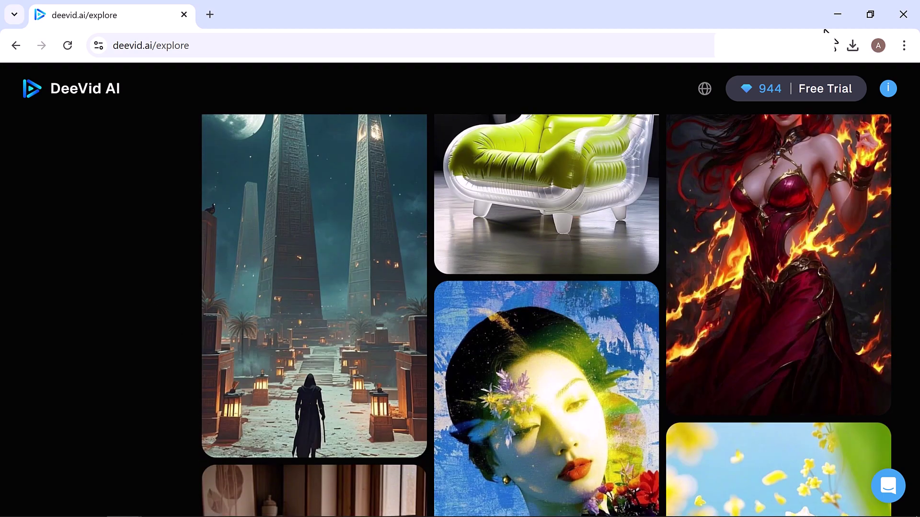
pyautogui.scroll(-4, 546, 312)
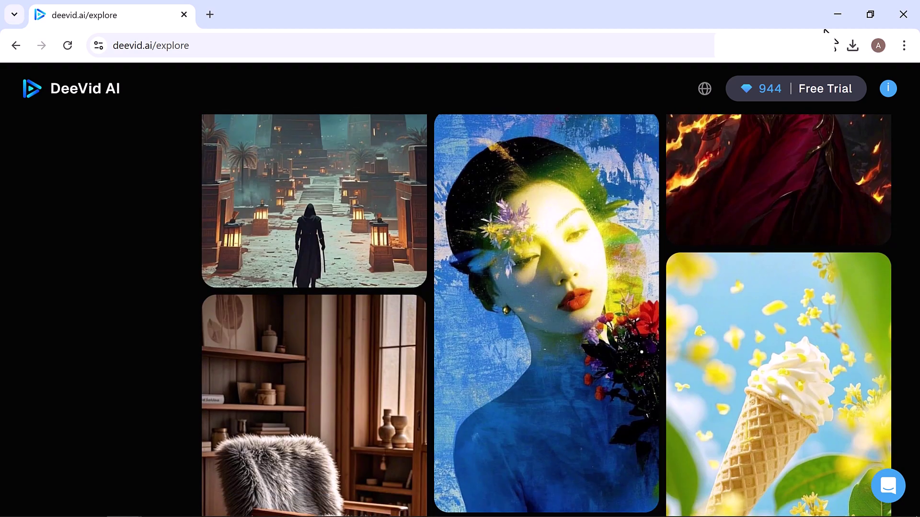
pyautogui.scroll(-4, 546, 311)
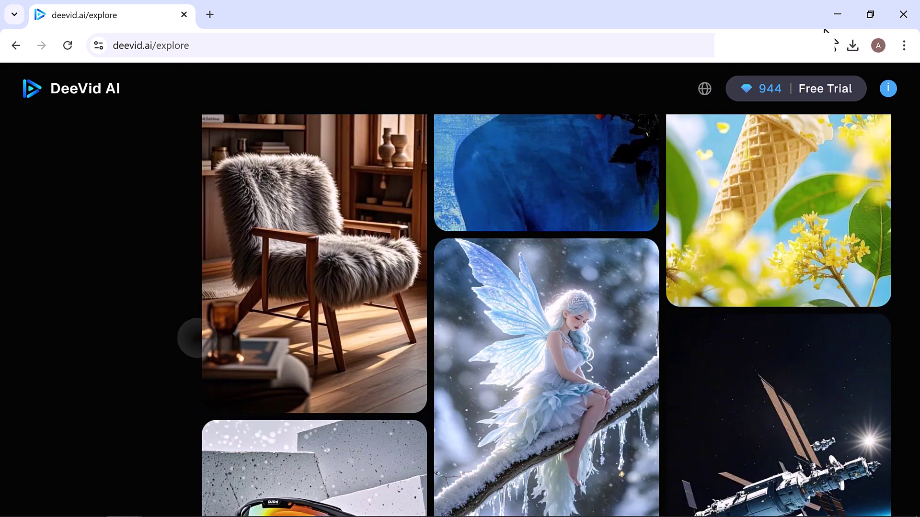
pyautogui.scroll(-5, 546, 311)
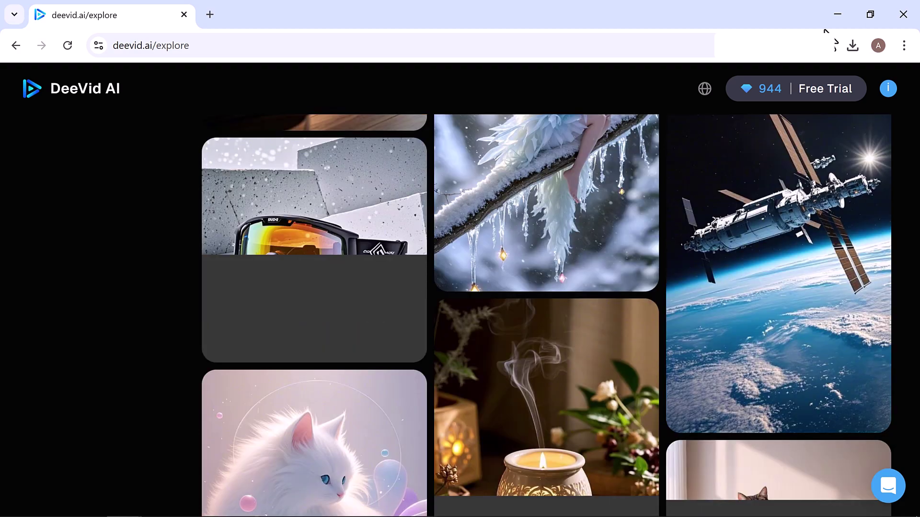
pyautogui.scroll(-2, 546, 312)
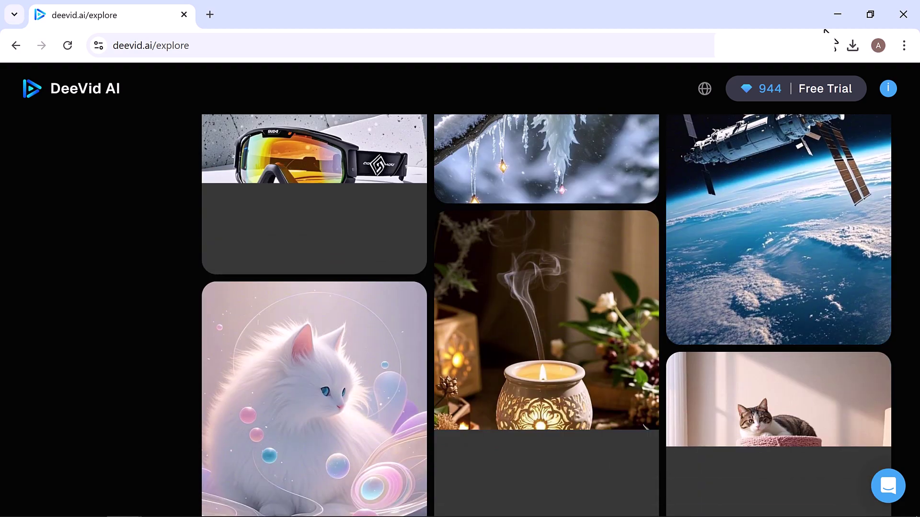
pyautogui.scroll(4, 546, 311)
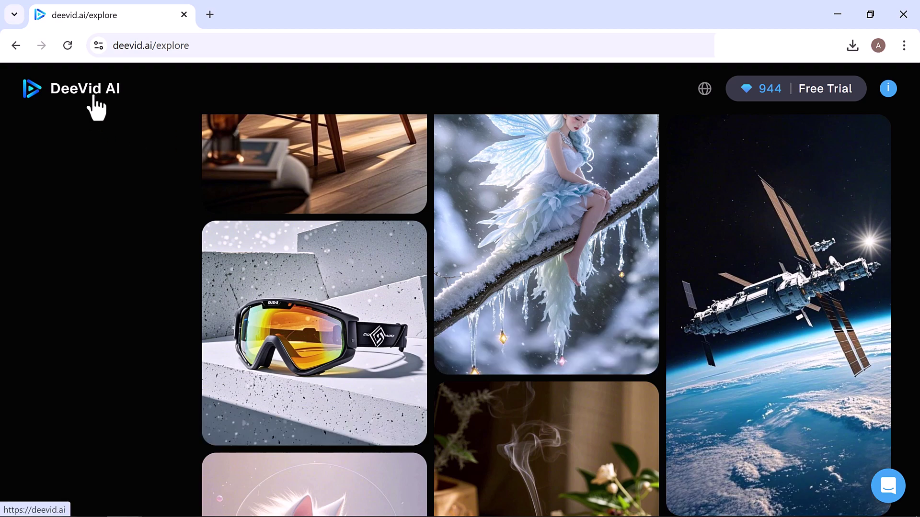
# - Return to the DeeVid AI homepage via the logo and show the site's language choices
pyautogui.click(95, 96)
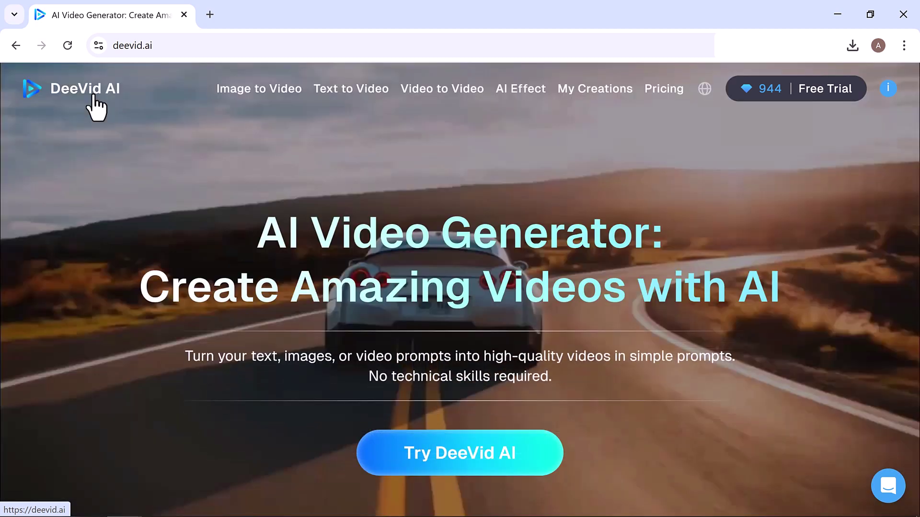
pyautogui.click(696, 95)
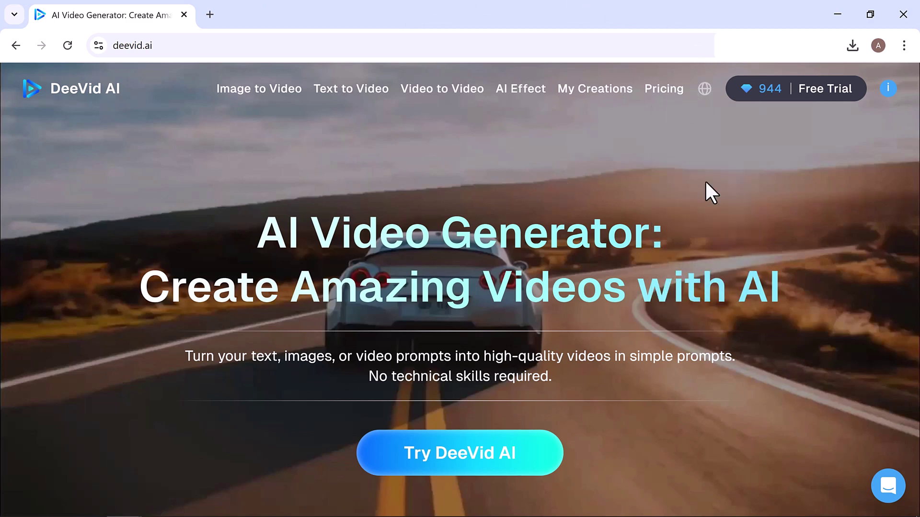